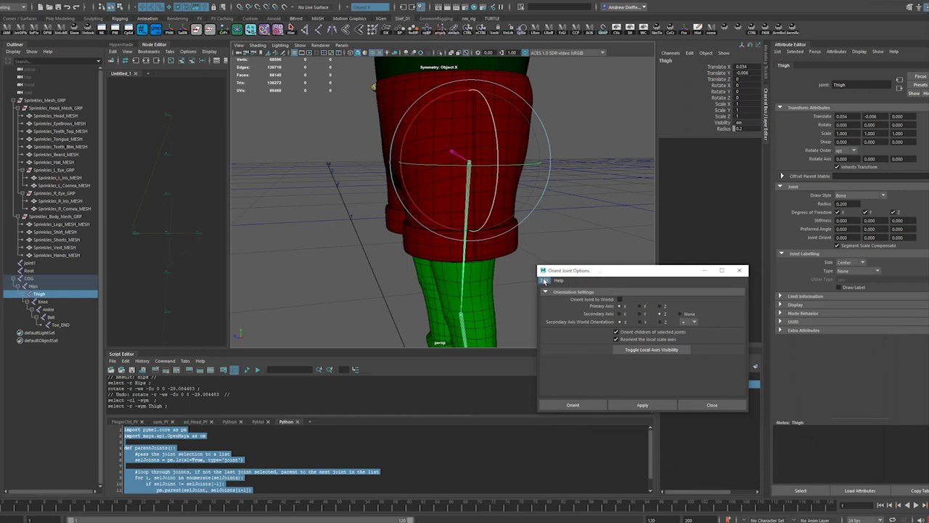
# Reset the Orient Joint Options to defaults and re-orient the Thigh joint.
pyautogui.click(544, 280)
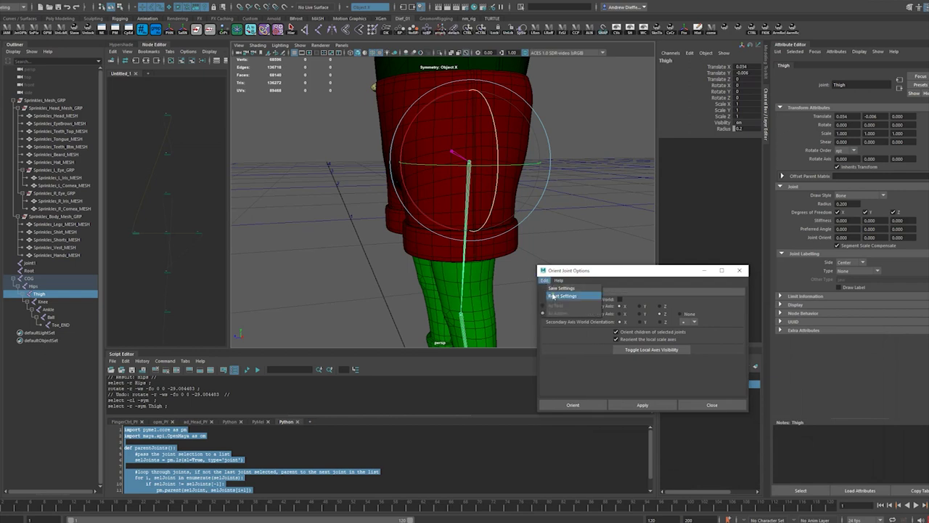
pyautogui.click(552, 295)
pyautogui.moveTo(578, 272); pyautogui.dragTo(617, 278)
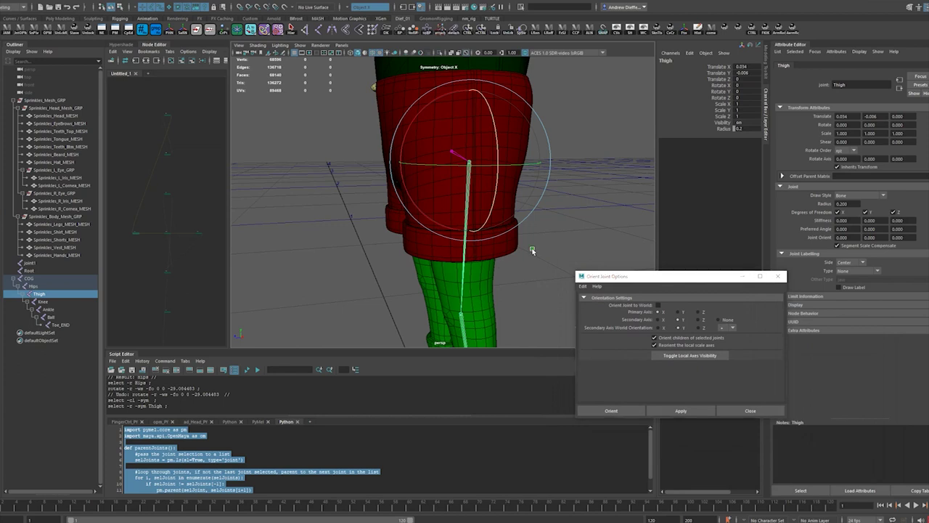
pyautogui.press('w')
pyautogui.rightClick(532, 251)
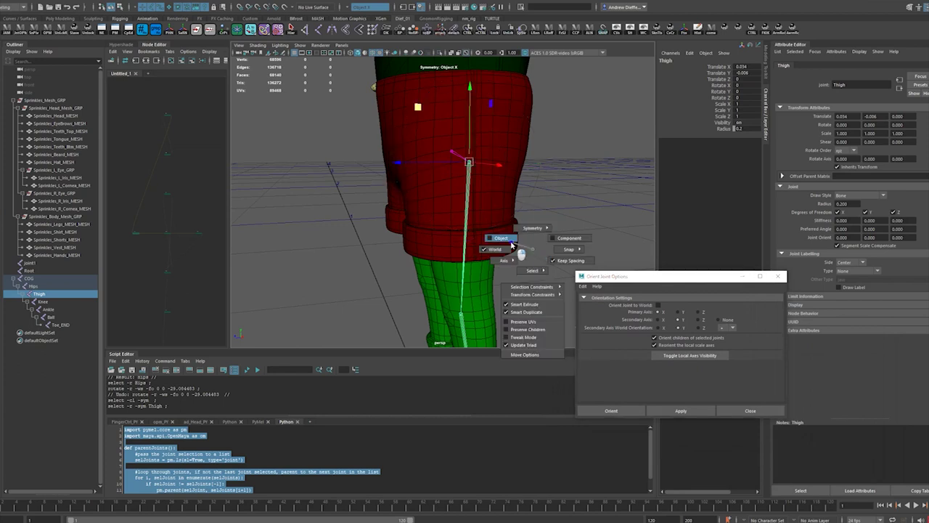
pyautogui.keyDown('alt'); pyautogui.moveTo(532, 250); pyautogui.dragTo(567, 262); pyautogui.keyUp('alt')
pyautogui.click(683, 408)
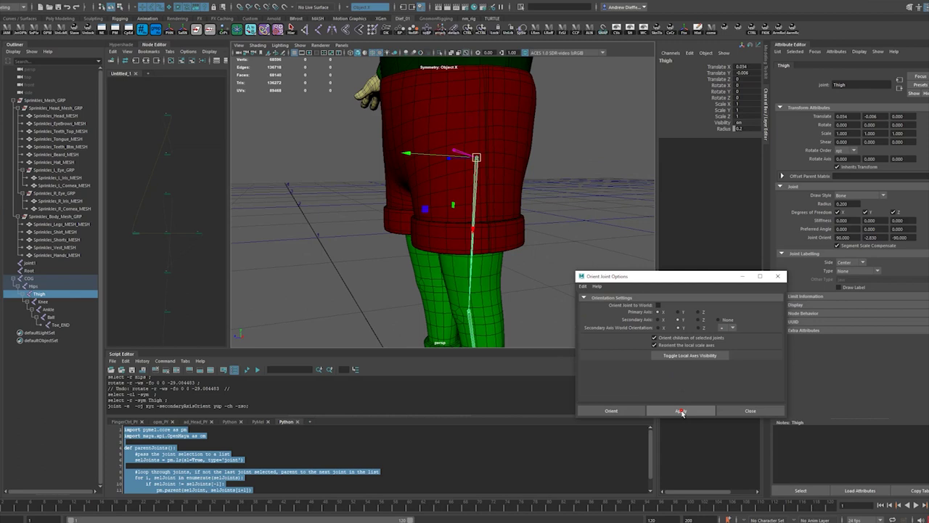
# Re-orient the Thigh joint with Z as the primary axis.
pyautogui.keyDown('alt'); pyautogui.moveTo(508, 332); pyautogui.dragTo(482, 253); pyautogui.keyUp('alt')
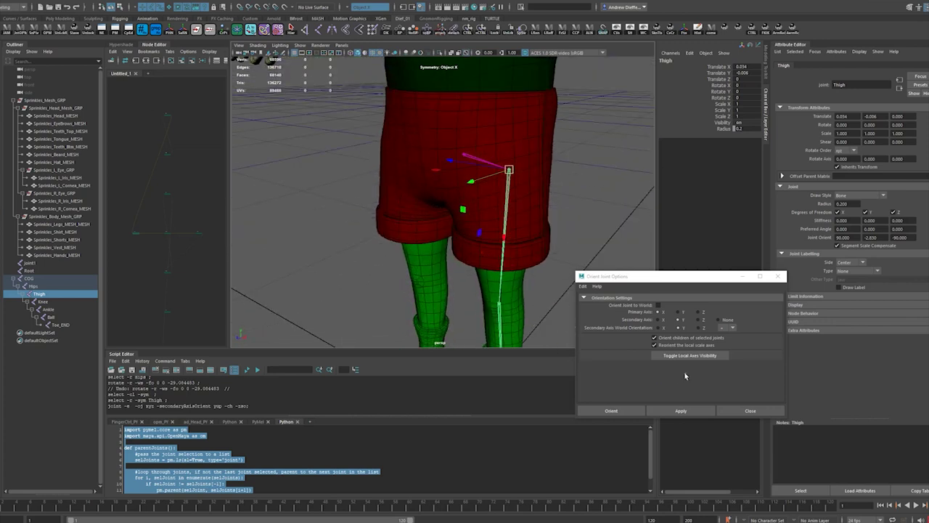
pyautogui.click(697, 313)
pyautogui.click(682, 411)
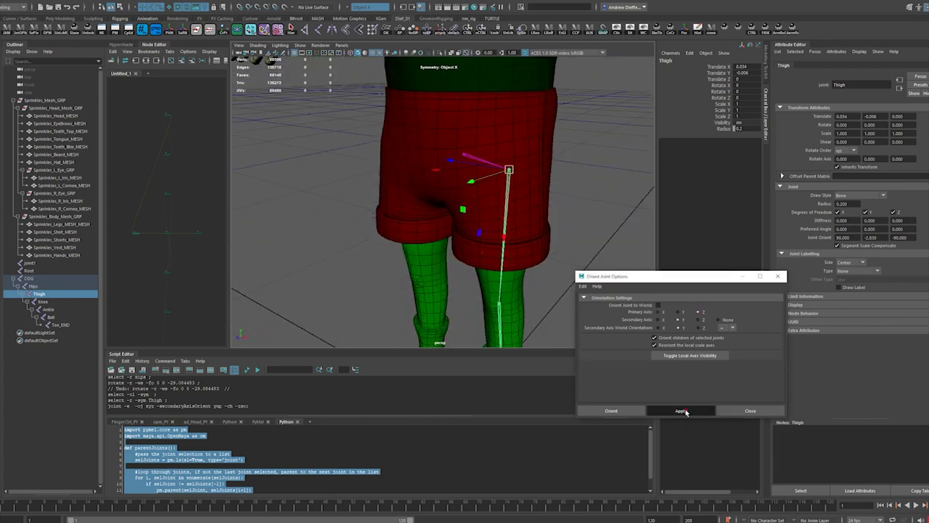
# Re-orient the Thigh with secondary world orientation '-' (Y down), giving Joint Orient X 177.170.
pyautogui.keyDown('alt'); pyautogui.moveTo(508, 240); pyautogui.dragTo(472, 218); pyautogui.keyUp('alt')
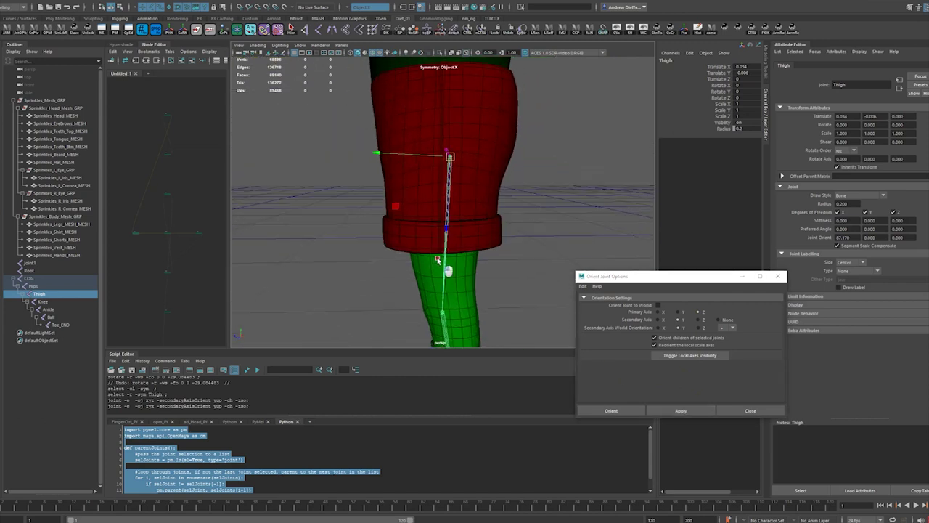
pyautogui.keyDown('alt'); pyautogui.moveTo(471, 305); pyautogui.dragTo(456, 201, button='middle'); pyautogui.keyUp('alt')
pyautogui.scroll(-2, 533, 228)
pyautogui.moveTo(534, 228)
pyautogui.keyDown('alt'); pyautogui.mouseDown()
pyautogui.moveTo(550, 239)
pyautogui.moveTo(520, 225)
pyautogui.moveTo(556, 238)
pyautogui.moveTo(524, 243)
pyautogui.moveTo(530, 233)
pyautogui.moveTo(519, 229)
pyautogui.moveTo(535, 224)
pyautogui.moveTo(573, 242)
pyautogui.moveTo(533, 239)
pyautogui.mouseUp(); pyautogui.keyUp('alt')
pyautogui.keyDown('alt'); pyautogui.moveTo(298, 328); pyautogui.dragTo(367, 311); pyautogui.keyUp('alt')
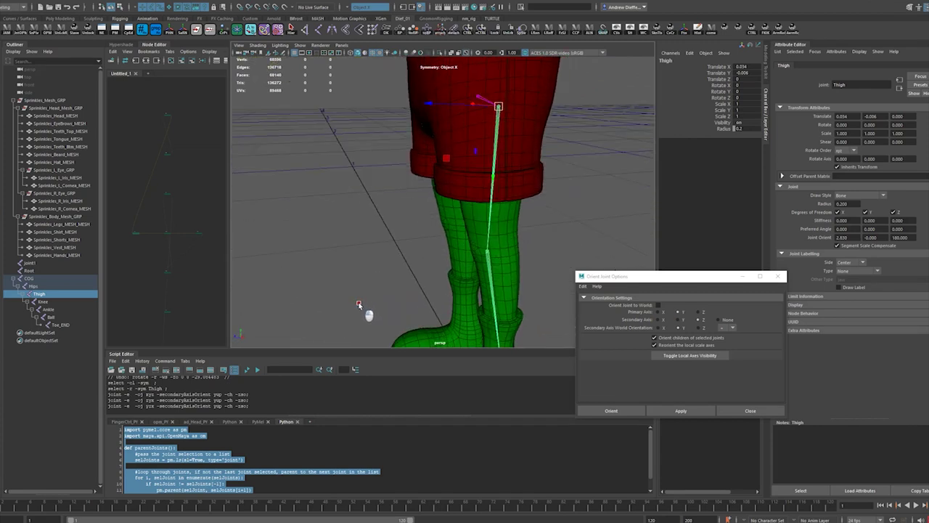
pyautogui.click(734, 331)
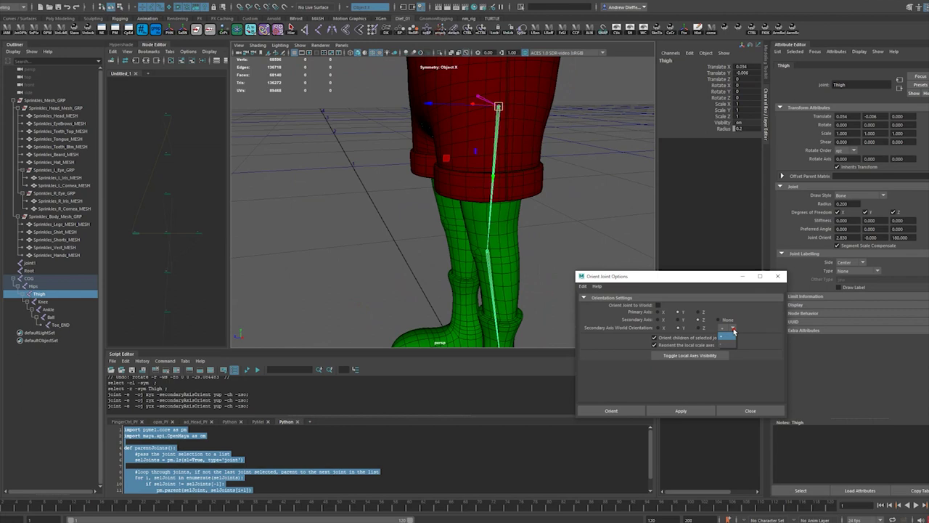
pyautogui.click(732, 346)
pyautogui.click(681, 412)
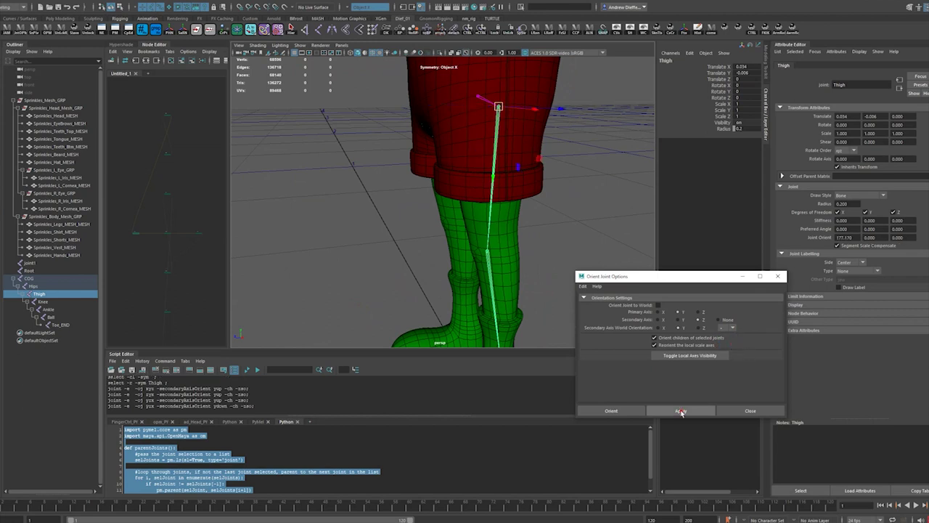
pyautogui.keyDown('alt'); pyautogui.moveTo(447, 286); pyautogui.dragTo(511, 262); pyautogui.keyUp('alt')
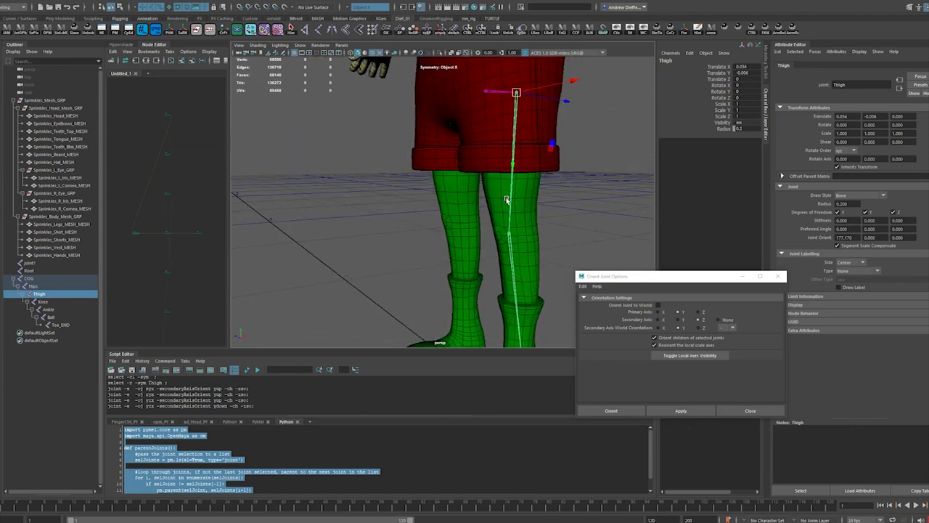
pyautogui.press('e')
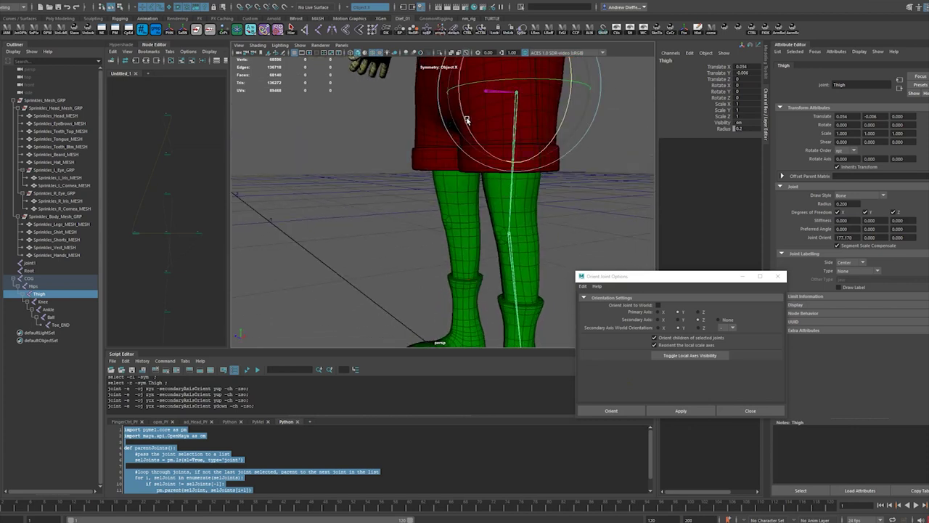
# Test-rotate and undo, then re-orient the Thigh with world orientation back to '+' (Y up).
pyautogui.moveTo(467, 120); pyautogui.dragTo(426, 76)
pyautogui.hotkey('ctrl', 'z')
pyautogui.click(734, 328)
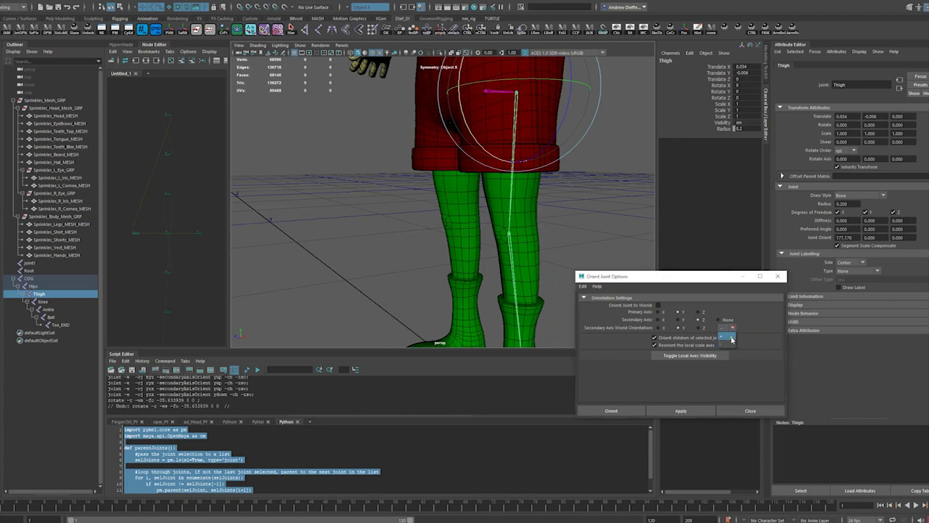
pyautogui.click(731, 336)
pyautogui.click(682, 411)
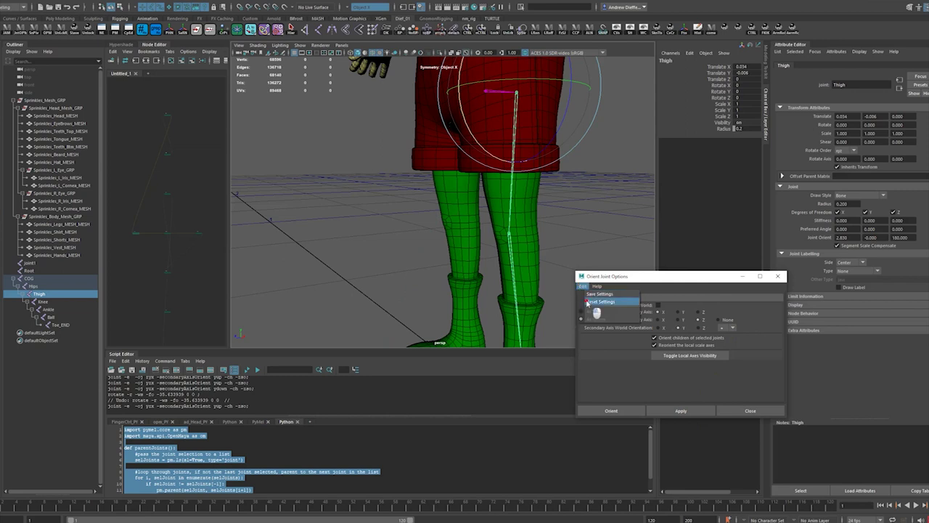
pyautogui.click(684, 411)
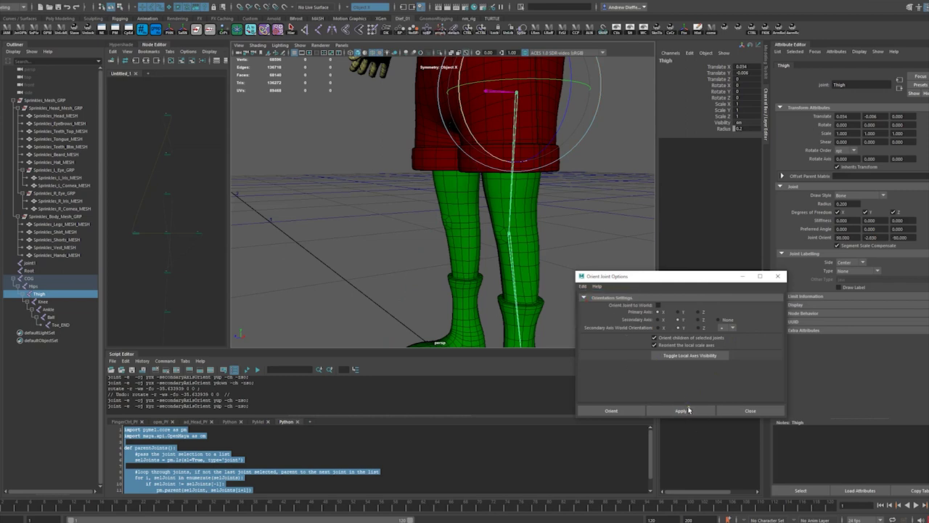
pyautogui.click(689, 411)
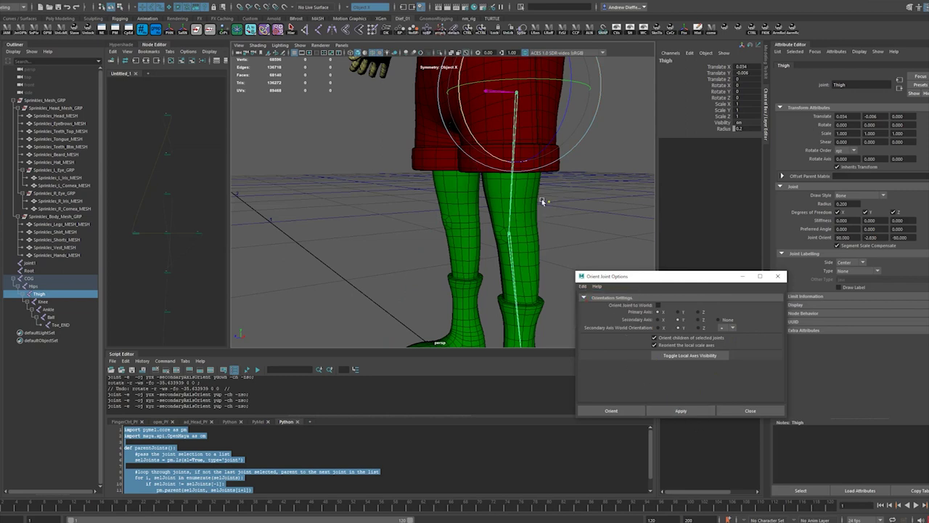
# Reselect the Thigh joint and swing it to test the new orientation.
pyautogui.click(511, 196)
pyautogui.click(595, 179)
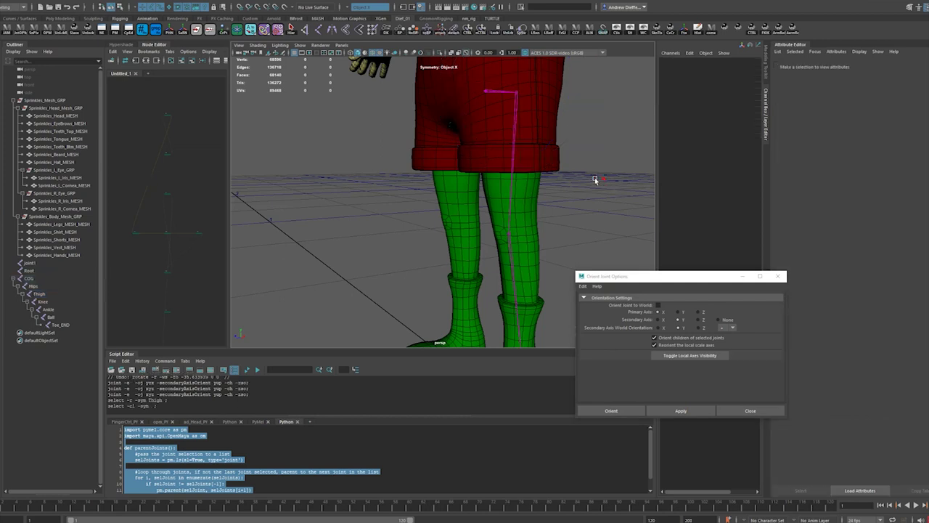
pyautogui.click(512, 178)
pyautogui.moveTo(498, 162)
pyautogui.mouseDown()
pyautogui.moveTo(476, 153)
pyautogui.moveTo(516, 179)
pyautogui.moveTo(515, 122)
pyautogui.moveTo(533, 166)
pyautogui.moveTo(508, 168)
pyautogui.mouseUp()
pyautogui.hotkey('ctrl', 'z')
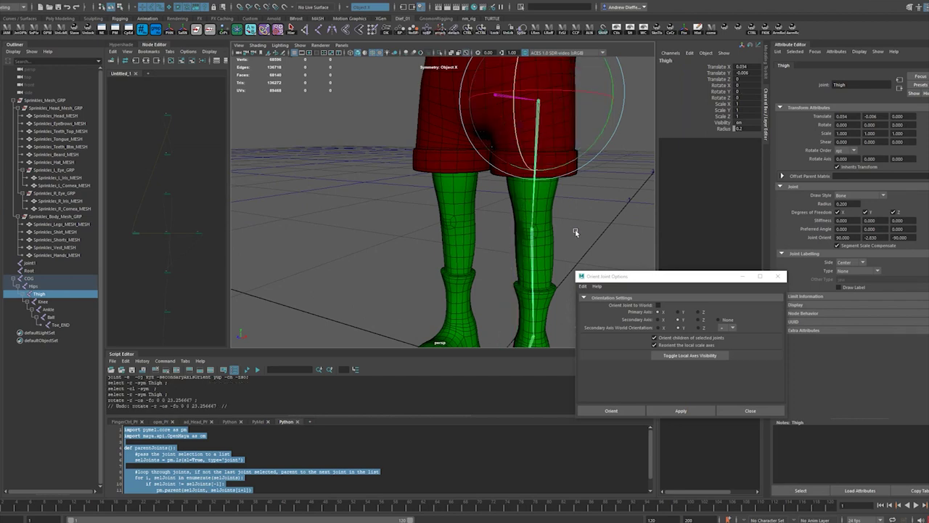
pyautogui.press('w')
pyautogui.keyDown('alt'); pyautogui.moveTo(577, 221); pyautogui.dragTo(549, 231); pyautogui.keyUp('alt')
pyautogui.press('e')
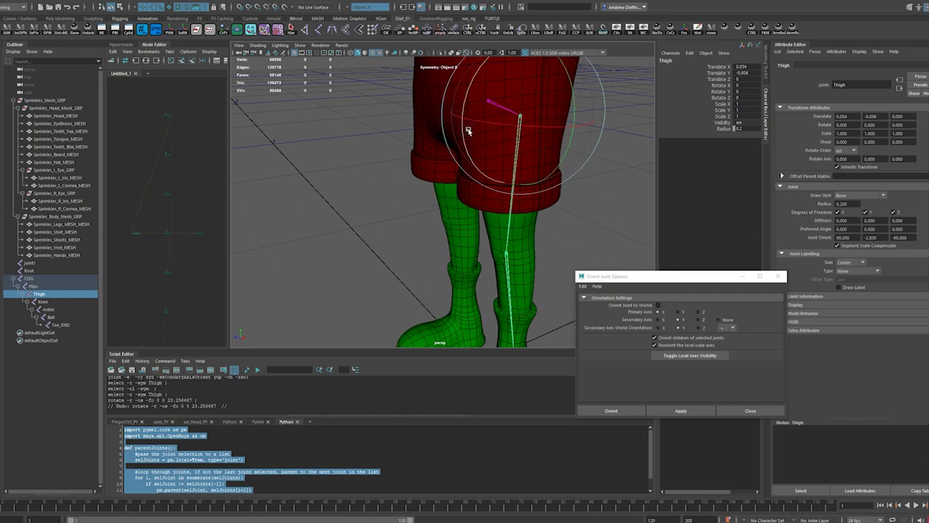
pyautogui.moveTo(462, 133); pyautogui.dragTo(460, 99)
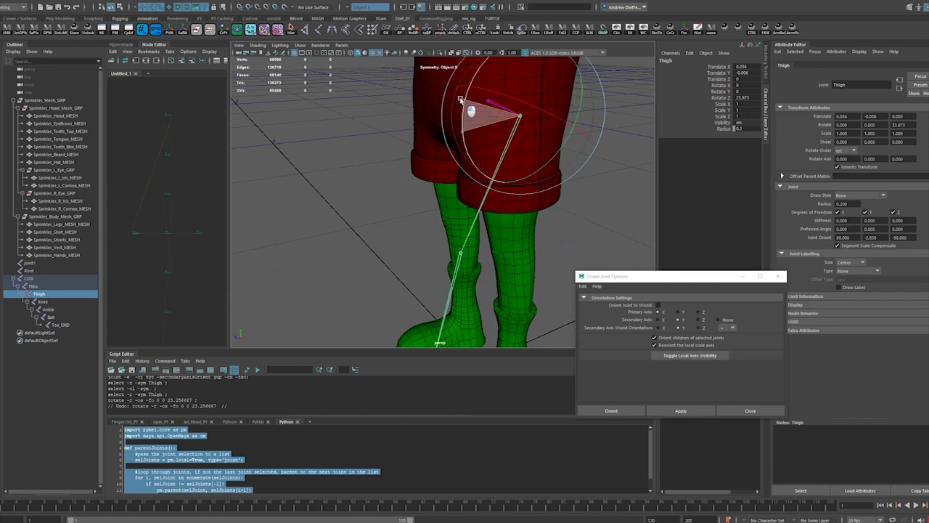
pyautogui.hotkey('ctrl', 'z')
pyautogui.keyDown('alt'); pyautogui.moveTo(387, 236); pyautogui.dragTo(467, 244); pyautogui.keyUp('alt')
pyautogui.keyDown('alt'); pyautogui.moveTo(523, 266); pyautogui.dragTo(484, 235); pyautogui.keyUp('alt')
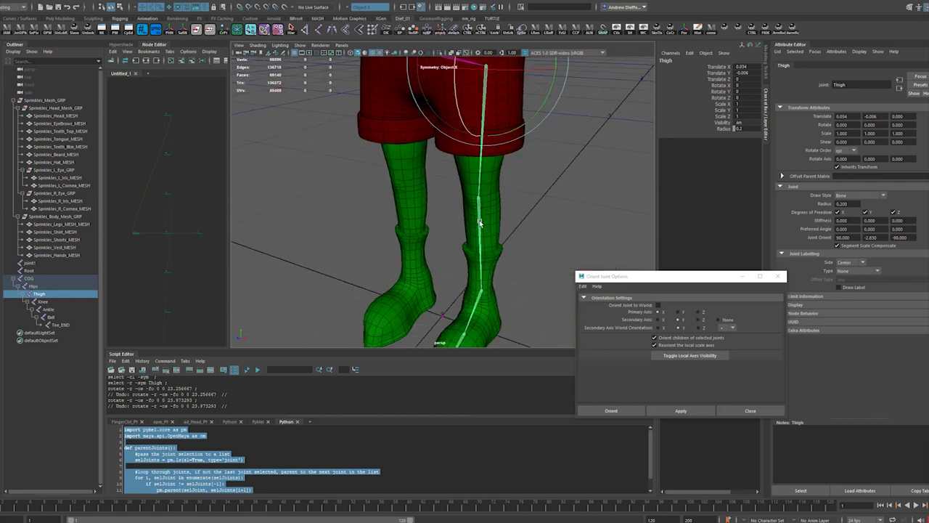
# Re-orient the Knee joint twice with the current Orient Joint settings.
pyautogui.click(479, 223)
pyautogui.click(682, 410)
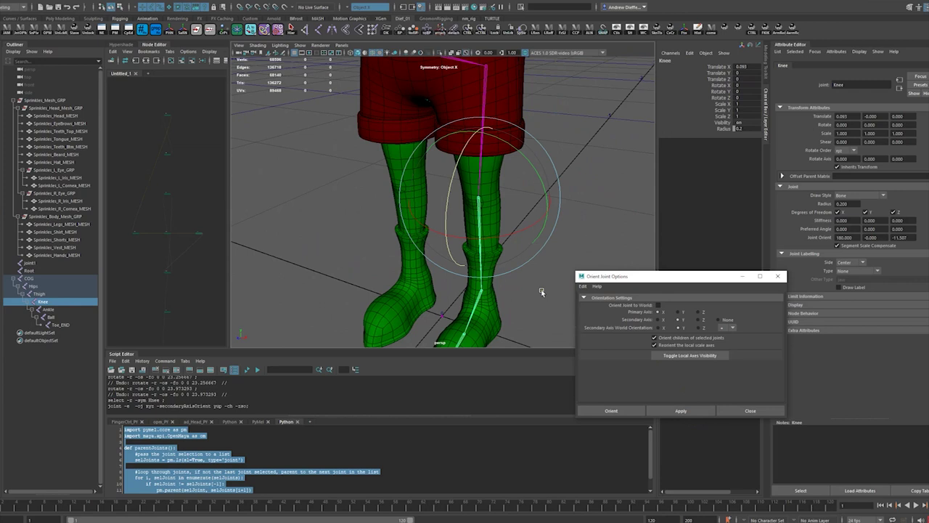
pyautogui.click(514, 213)
pyautogui.click(478, 215)
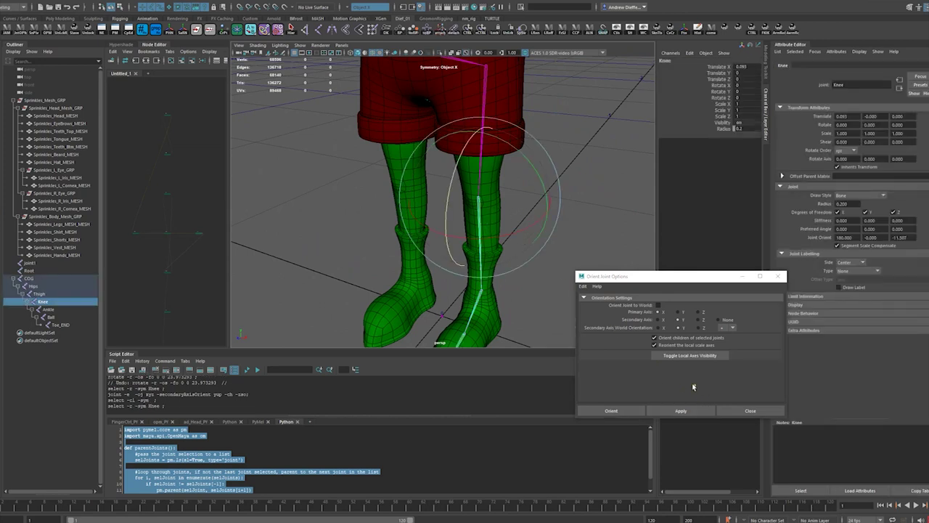
pyautogui.click(701, 412)
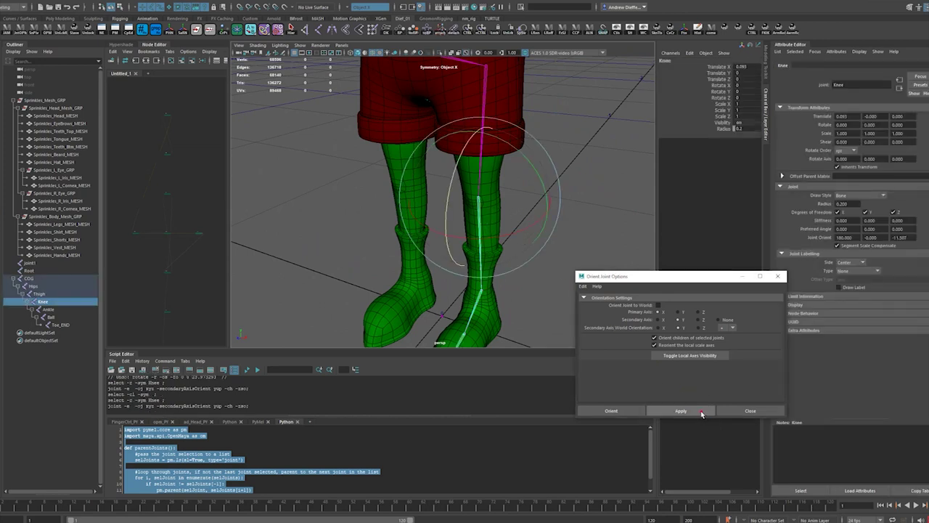
# Apply X-primary, Y-up orientation to the Thigh chain and select the Knee.
pyautogui.press('w')
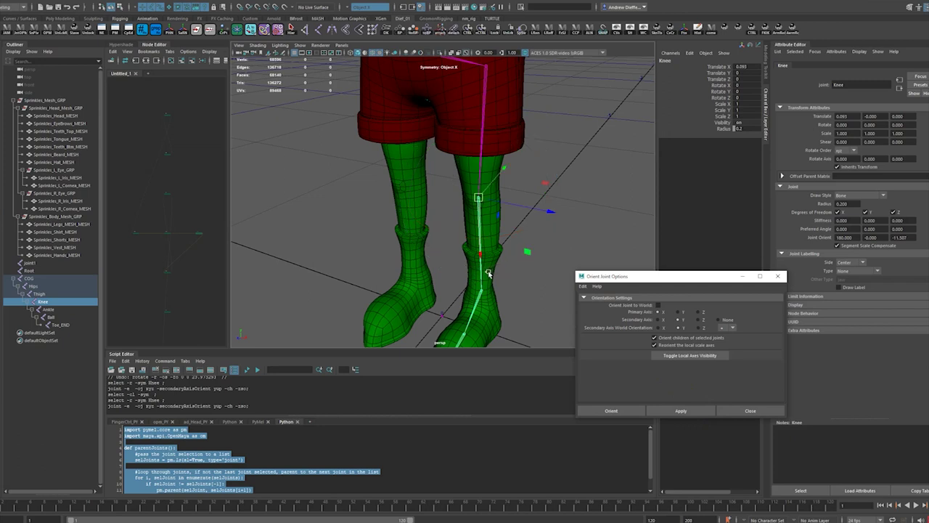
pyautogui.keyDown('alt'); pyautogui.moveTo(488, 274); pyautogui.dragTo(437, 267); pyautogui.keyUp('alt')
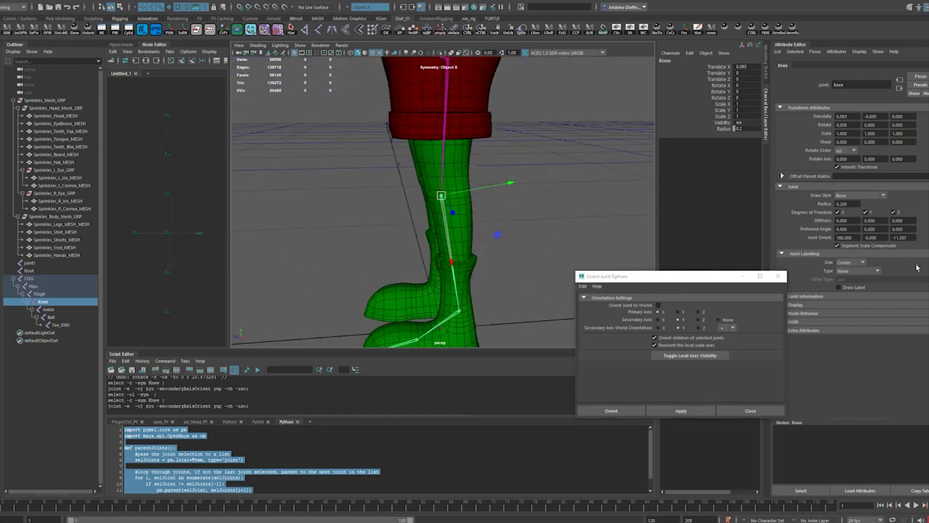
pyautogui.keyDown('alt'); pyautogui.moveTo(543, 234); pyautogui.dragTo(524, 239, button='right'); pyautogui.keyUp('alt')
pyautogui.keyDown('alt'); pyautogui.moveTo(524, 239); pyautogui.dragTo(588, 232); pyautogui.keyUp('alt')
pyautogui.click(463, 158)
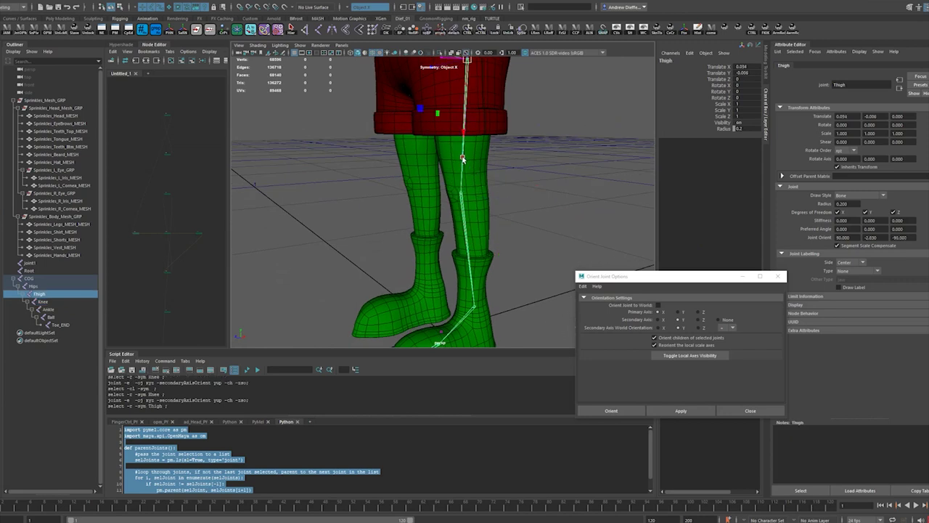
pyautogui.keyDown('alt'); pyautogui.moveTo(462, 158); pyautogui.dragTo(467, 187); pyautogui.keyUp('alt')
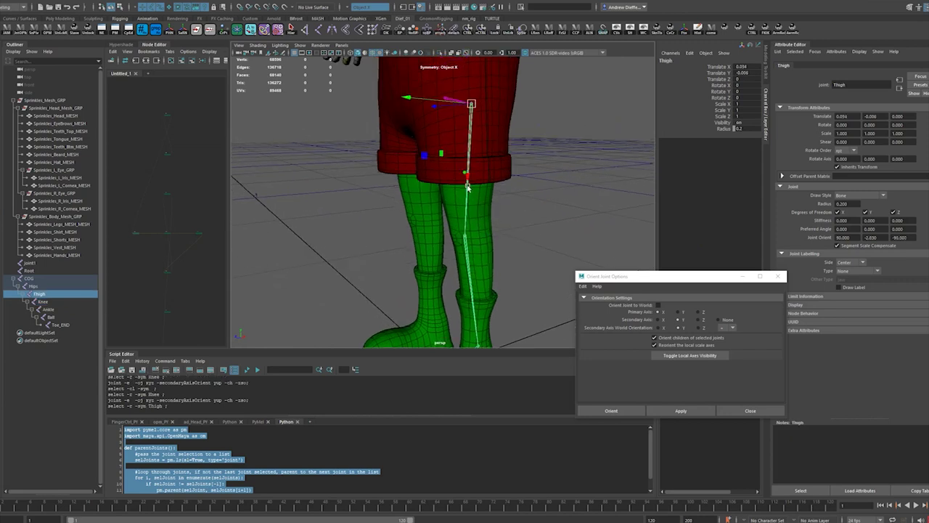
pyautogui.click(468, 264)
pyautogui.click(467, 208)
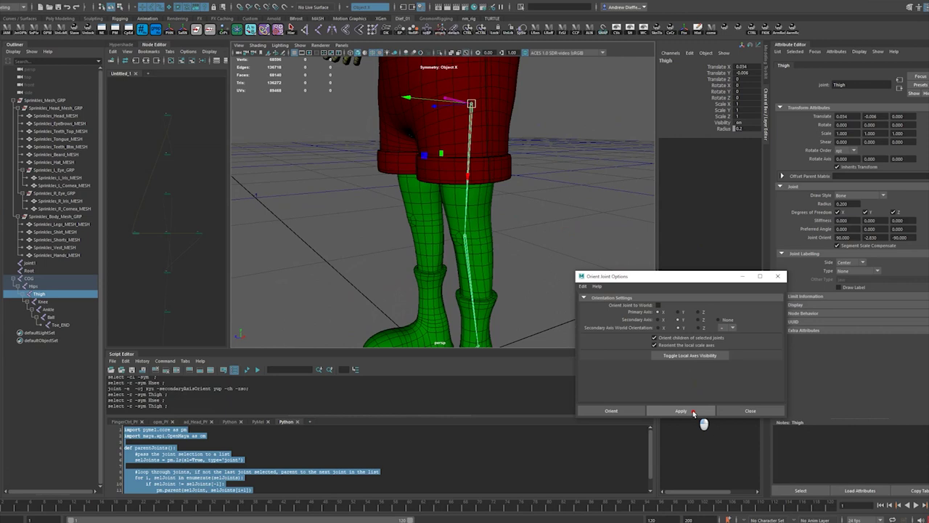
pyautogui.click(693, 412)
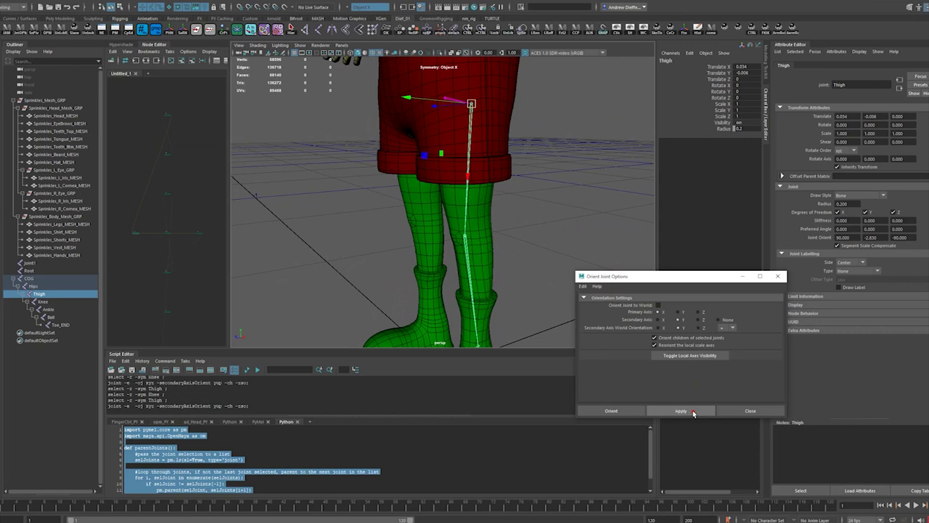
pyautogui.click(467, 273)
# Try setting the Knee's Joint Orient X to 0 in the Attribute Editor.
pyautogui.doubleClick(845, 238)
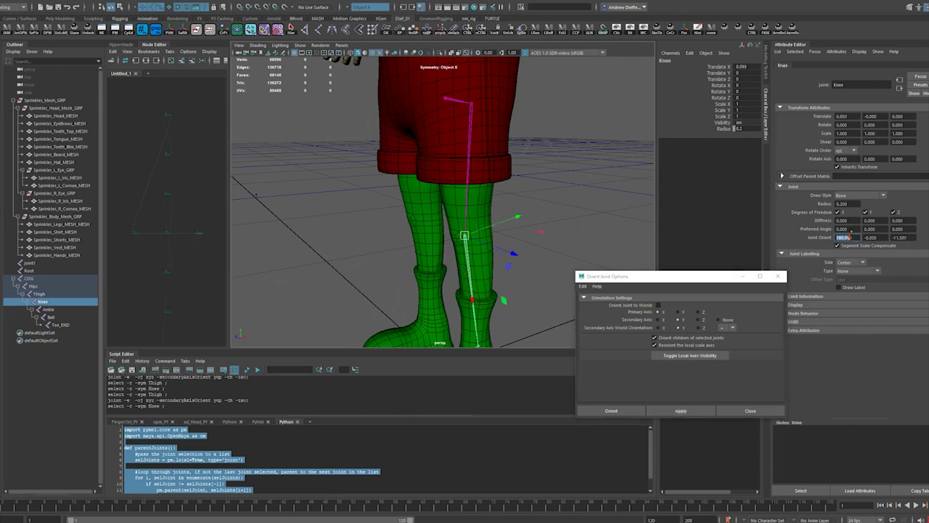
pyautogui.write('0')
pyautogui.press('Return')
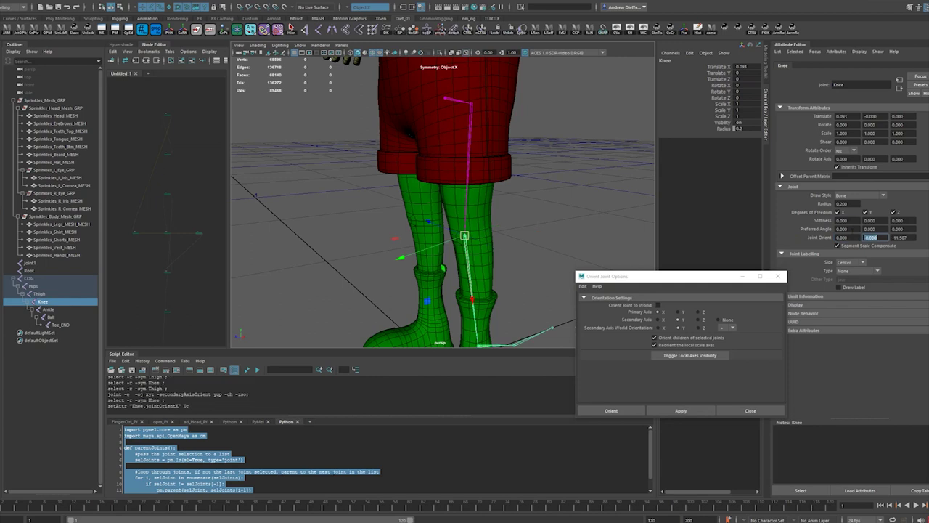
pyautogui.doubleClick(898, 238)
pyautogui.keyDown('alt'); pyautogui.moveTo(595, 248); pyautogui.dragTo(571, 249, button='right'); pyautogui.keyUp('alt')
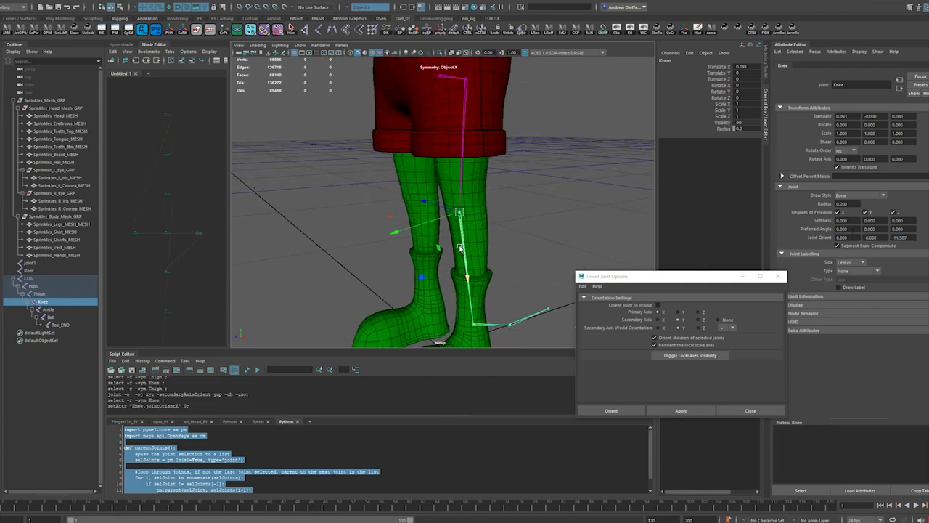
# Test-bend the knee, undoing the rotations and reverting Joint Orient X to 180.
pyautogui.press('e')
pyautogui.moveTo(465, 249); pyautogui.dragTo(493, 298)
pyautogui.hotkey('ctrl', 'z')
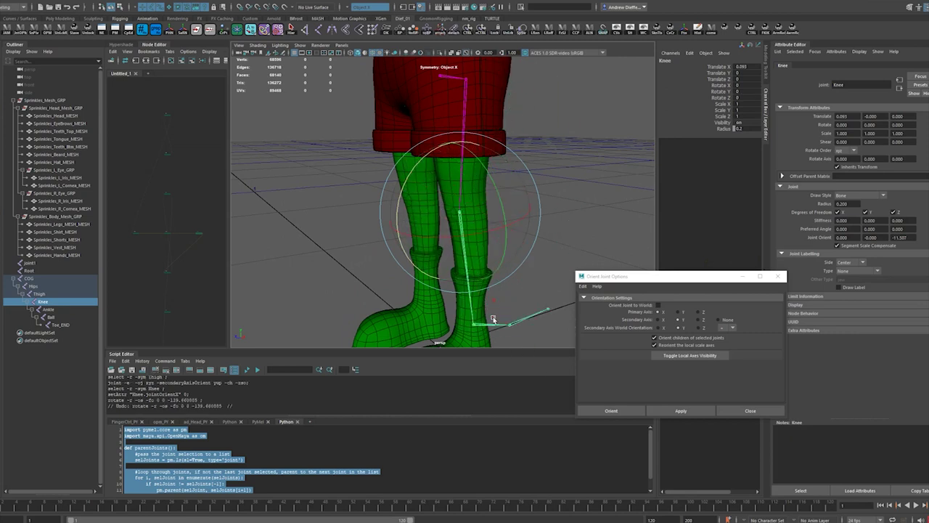
pyautogui.keyDown('alt'); pyautogui.moveTo(332, 237); pyautogui.dragTo(332, 201); pyautogui.keyUp('alt')
pyautogui.moveTo(399, 184); pyautogui.dragTo(421, 242, button='middle')
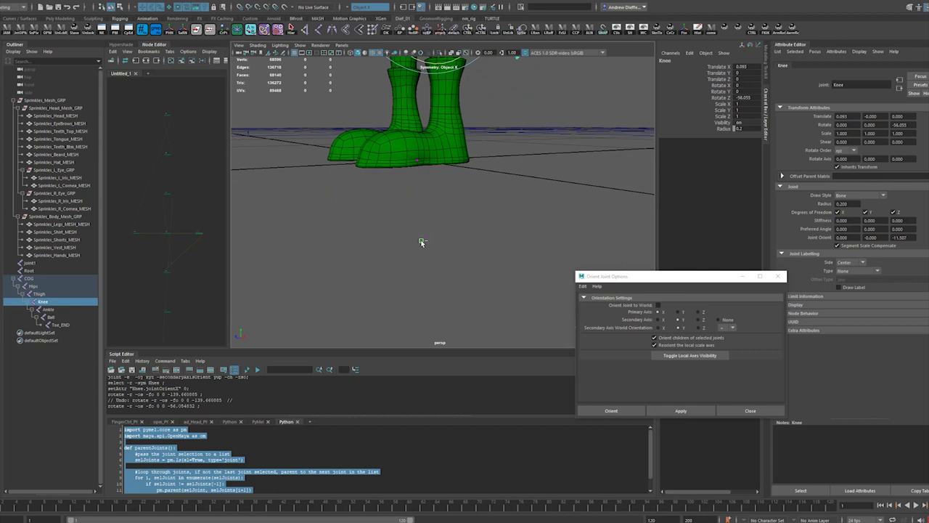
pyautogui.hotkey('ctrl', 'z')
pyautogui.keyDown('alt'); pyautogui.moveTo(386, 219); pyautogui.dragTo(317, 249); pyautogui.keyUp('alt')
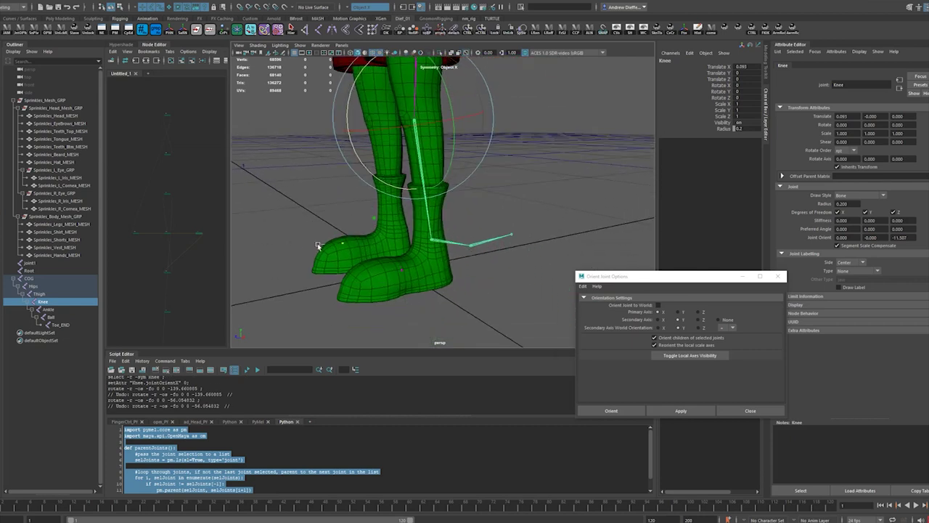
pyautogui.hotkey('ctrl', 'z')
# Unparent the Ankle joint to the world with Shift+P and select the Knee.
pyautogui.click(291, 243)
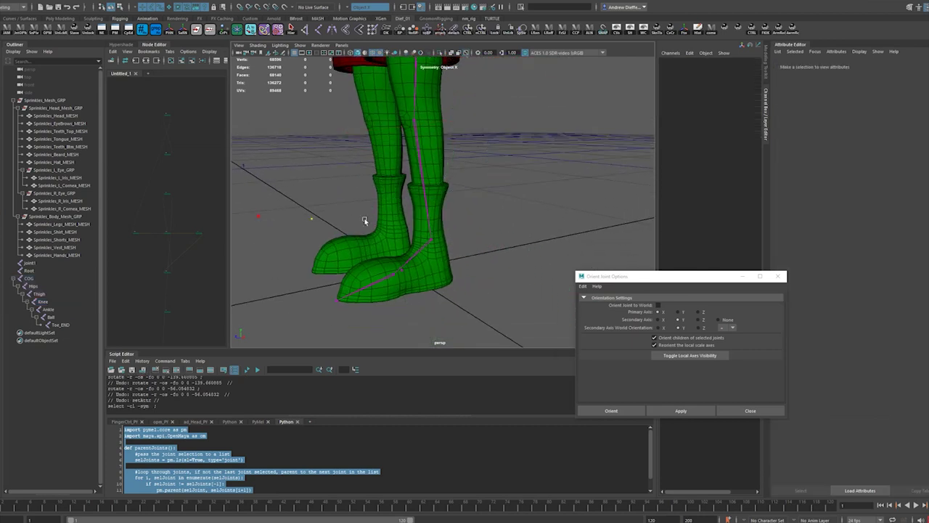
pyautogui.click(416, 252)
pyautogui.hotkey('shift', 'p')
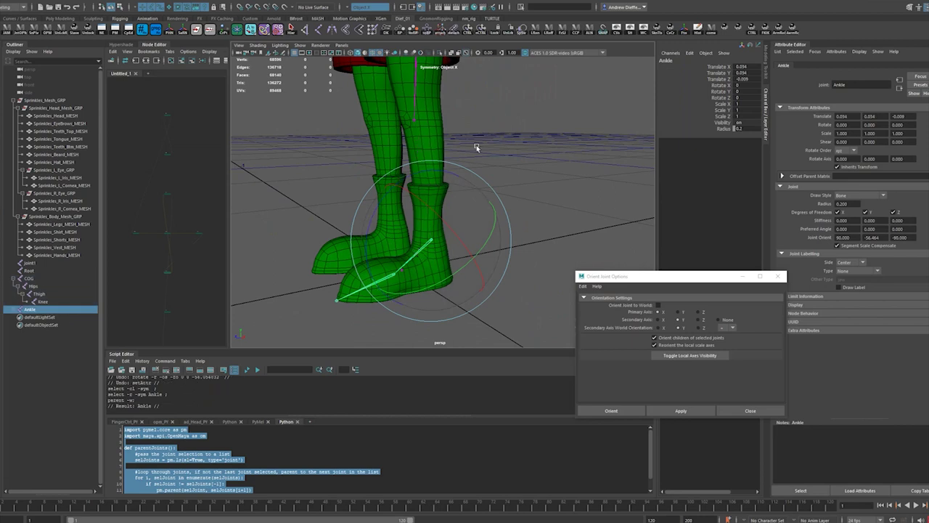
pyautogui.click(477, 148)
pyautogui.click(415, 124)
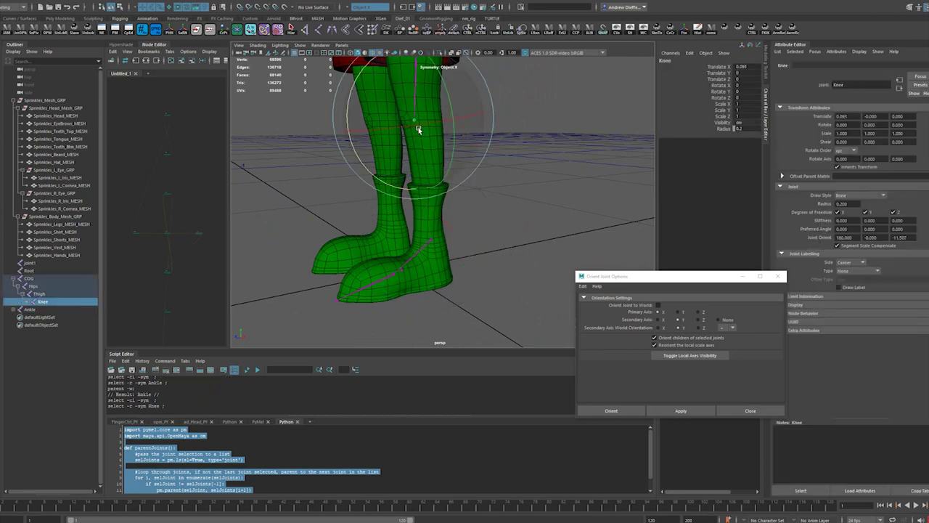
# Set the Knee's Joint Orient X and Y to 0.
pyautogui.doubleClick(844, 238)
pyautogui.write('0')
pyautogui.press('Return')
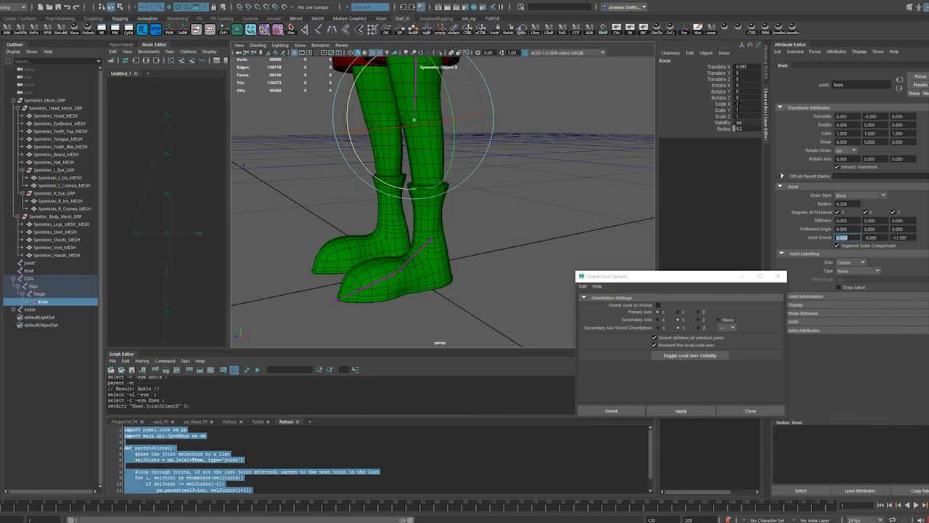
pyautogui.press('Tab')
pyautogui.write('0')
pyautogui.press('Tab')
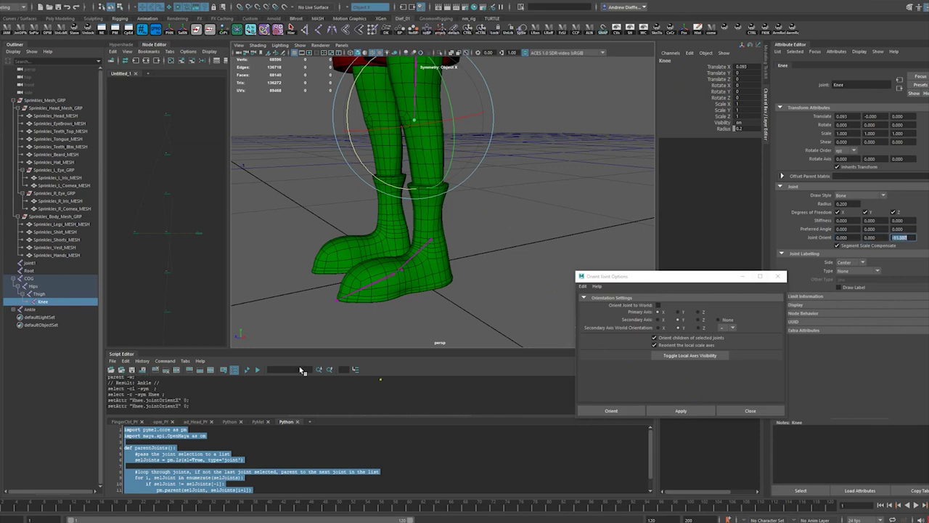
# Parent the Ankle back under the Knee with P and re-orient the ankle chain.
pyautogui.click(26, 309)
pyautogui.keyDown('ctrl'); pyautogui.click(42, 302); pyautogui.keyUp('ctrl')
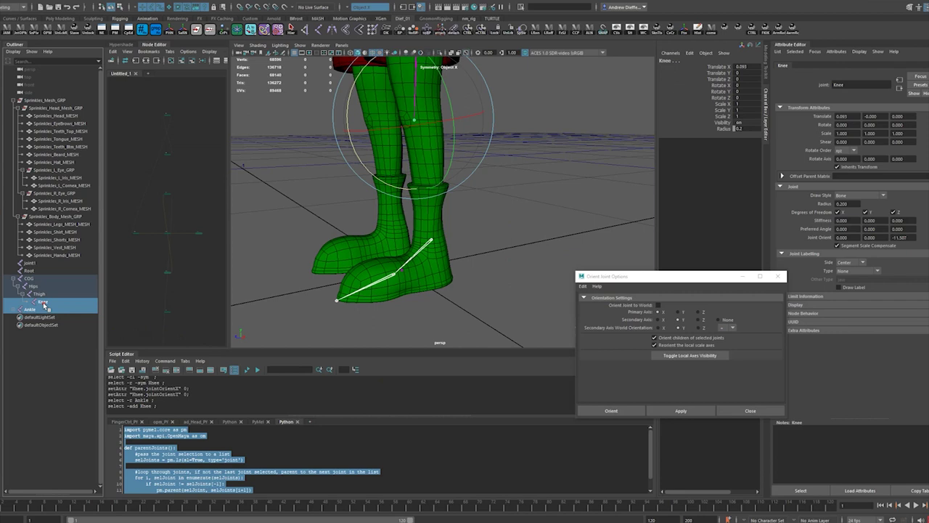
pyautogui.press('p')
pyautogui.click(31, 310)
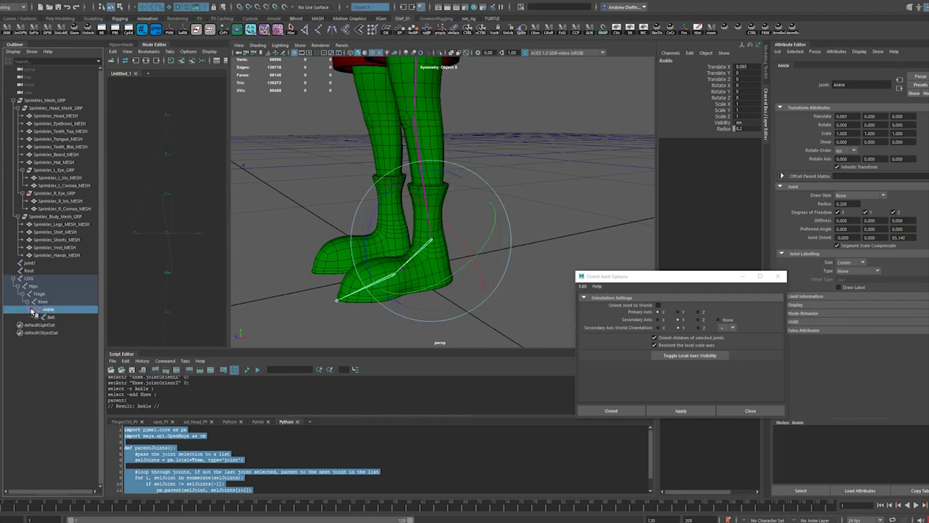
pyautogui.click(681, 410)
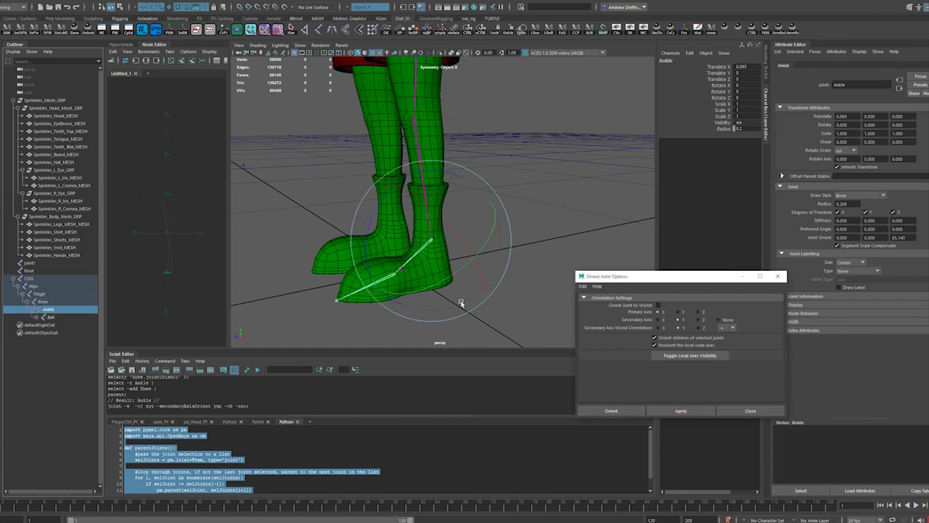
# Pickwalk through Knee and Ankle down to the Ball joint.
pyautogui.press('w')
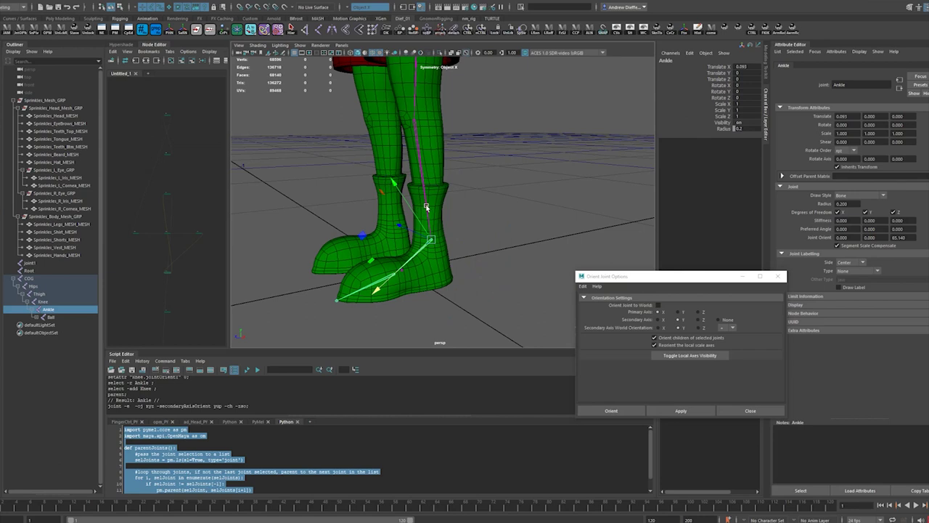
pyautogui.press('Left')
pyautogui.press('Up')
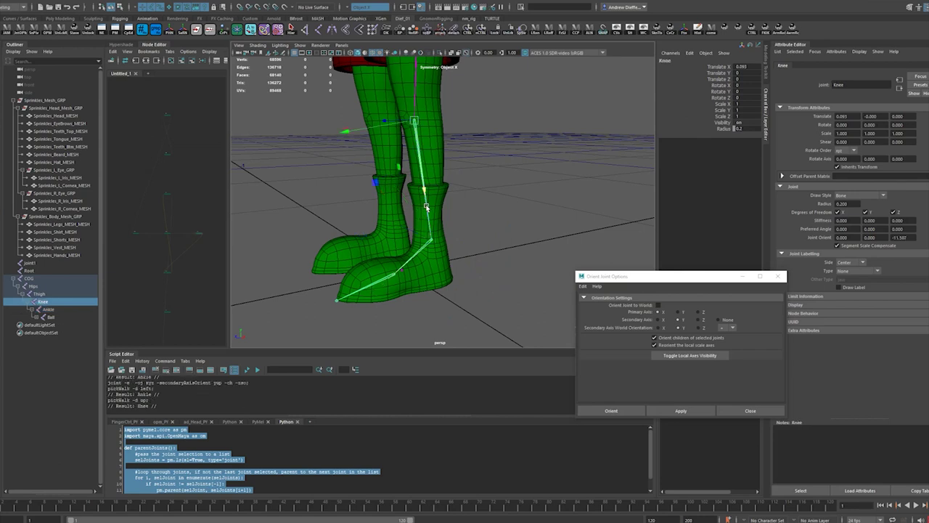
pyautogui.press('Right')
pyautogui.press('Down')
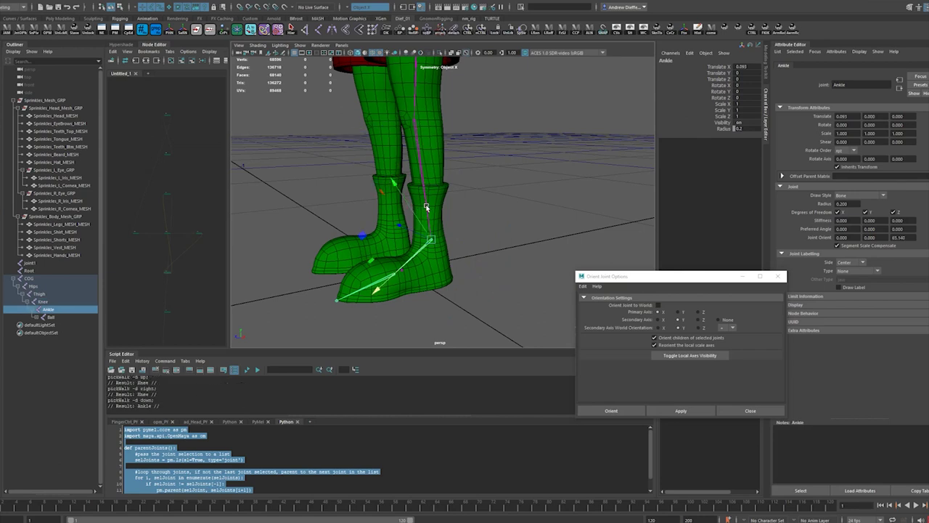
pyautogui.press('Up')
pyautogui.press('Down')
pyautogui.press('Up')
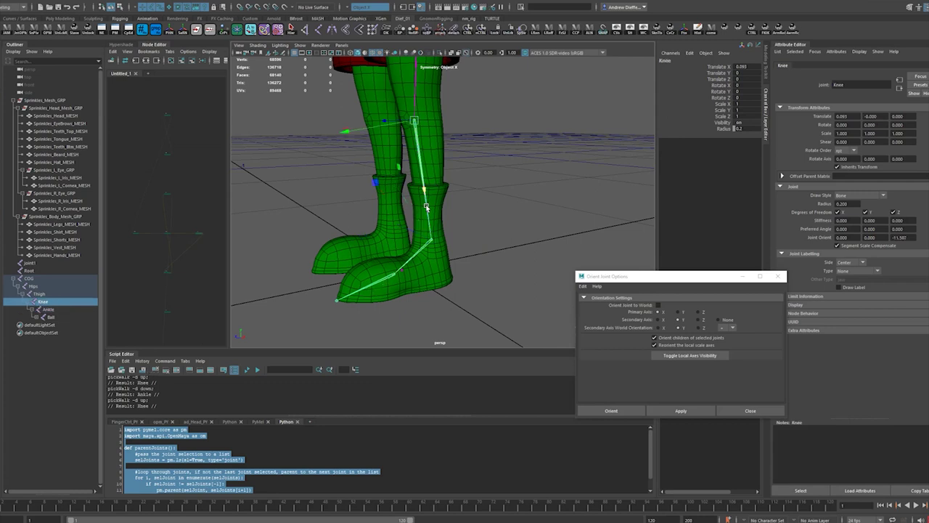
pyautogui.press('Down')
pyautogui.press('Down')
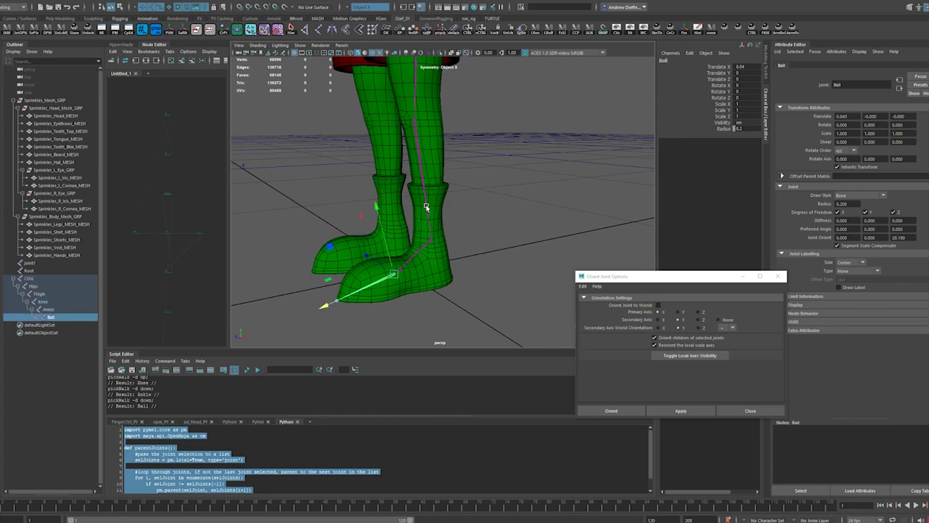
# Re-orient the Ball joint and orient Toe_END to world, giving Joint Orient 0, 0, 0.
pyautogui.click(687, 411)
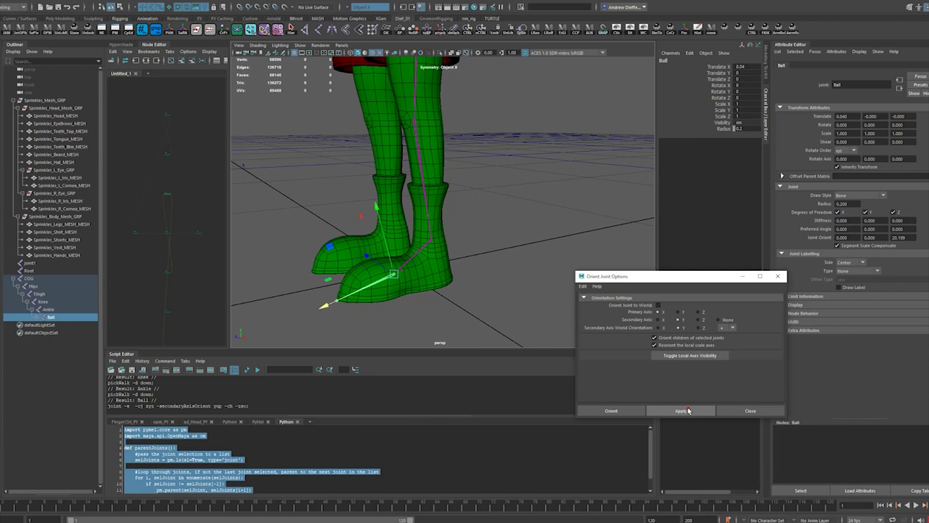
pyautogui.click(338, 297)
pyautogui.click(336, 299)
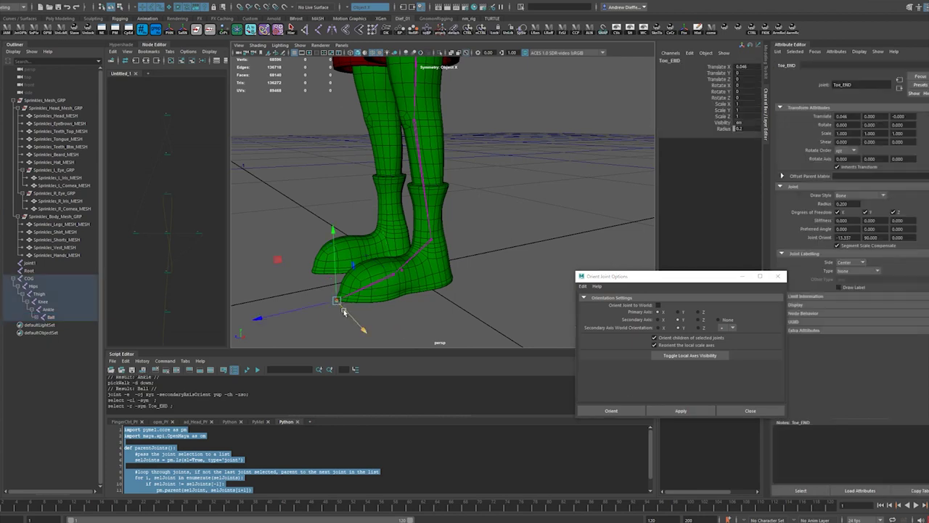
pyautogui.click(658, 305)
pyautogui.click(687, 411)
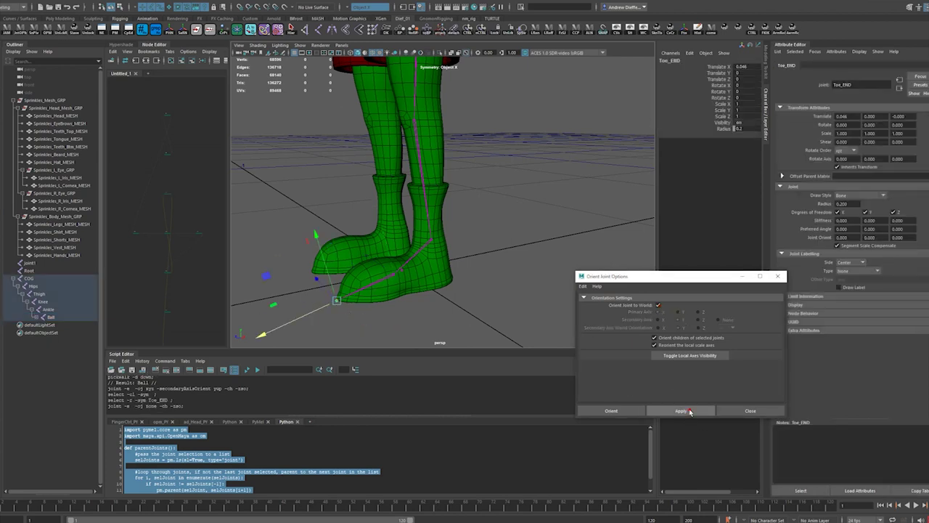
# Expand Ball in the Outliner, check Ball and Toe_END, and view the leg from the side.
pyautogui.keyDown('alt'); pyautogui.moveTo(400, 320); pyautogui.dragTo(441, 314); pyautogui.keyUp('alt')
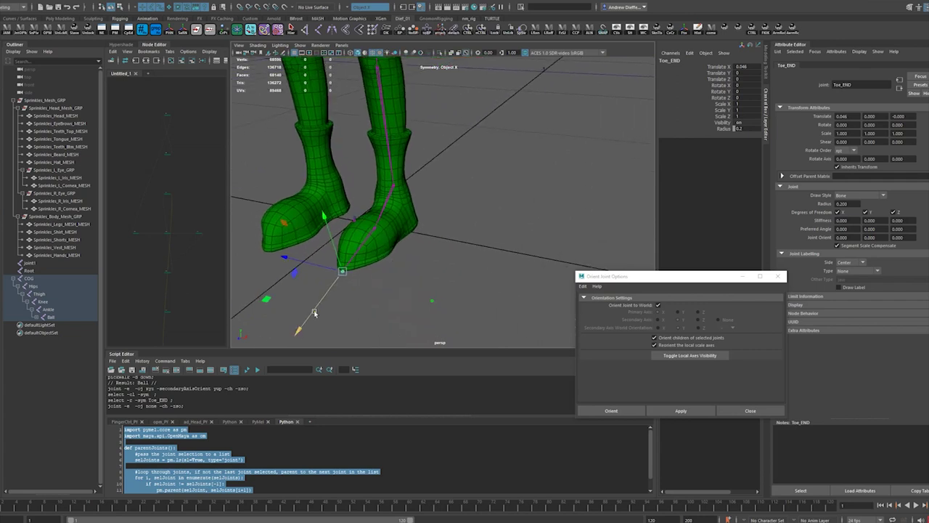
pyautogui.click(36, 318)
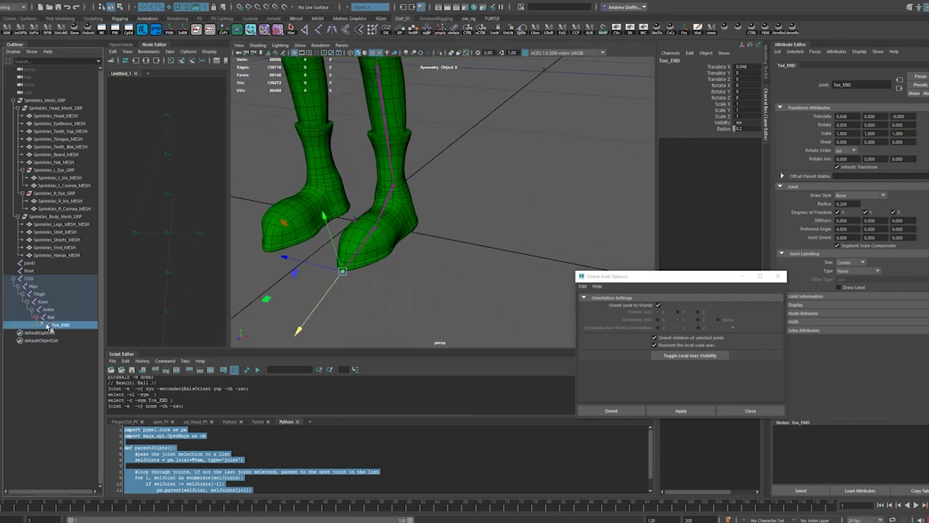
pyautogui.click(52, 317)
pyautogui.click(51, 323)
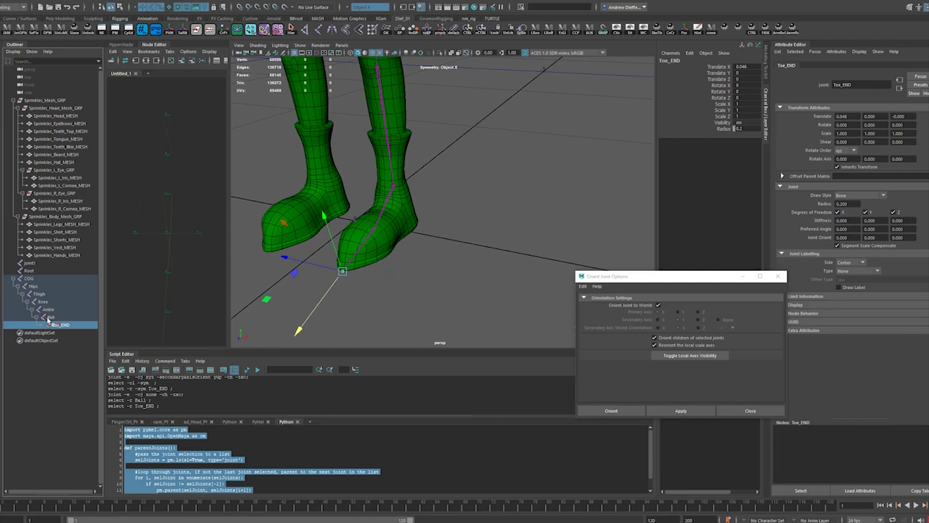
pyautogui.click(48, 318)
pyautogui.click(58, 325)
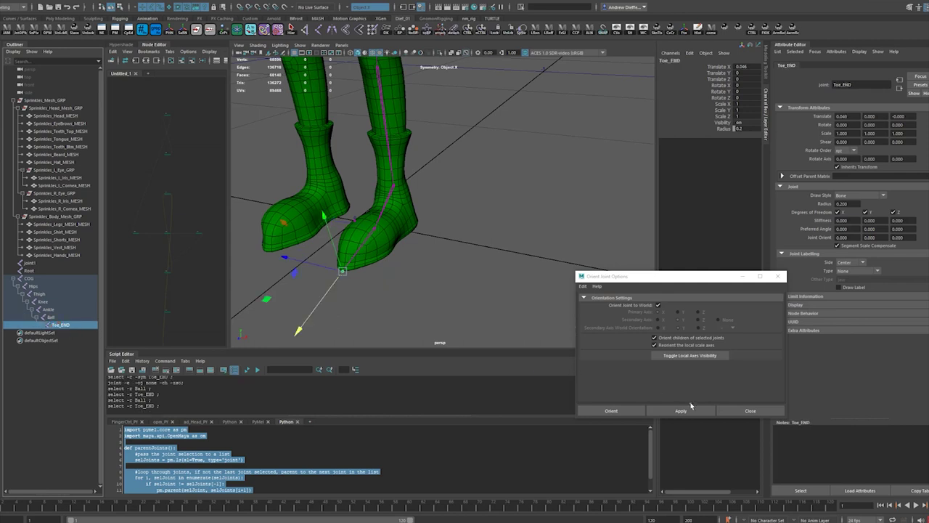
pyautogui.keyDown('alt'); pyautogui.moveTo(493, 319); pyautogui.dragTo(494, 290); pyautogui.keyUp('alt')
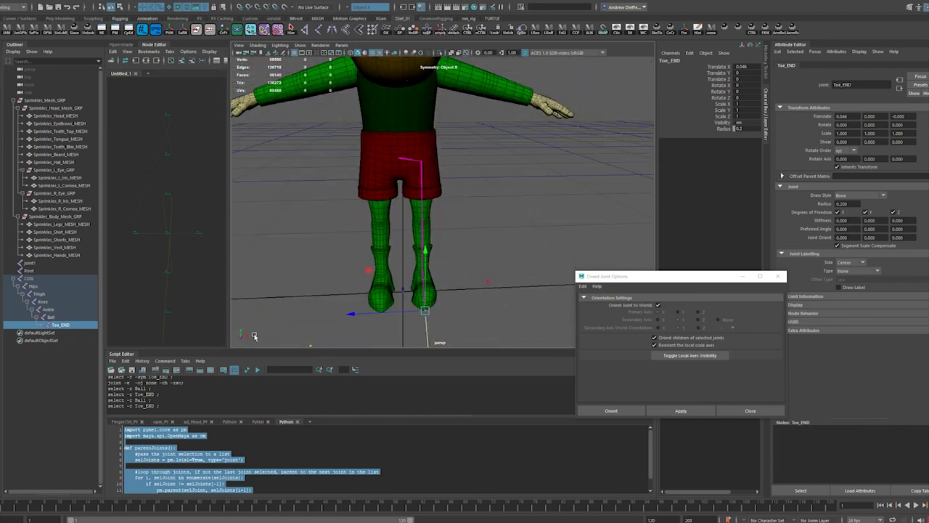
# Select the leg chain from Thigh to Toe_END in the Outliner.
pyautogui.click(28, 278)
pyautogui.click(35, 288)
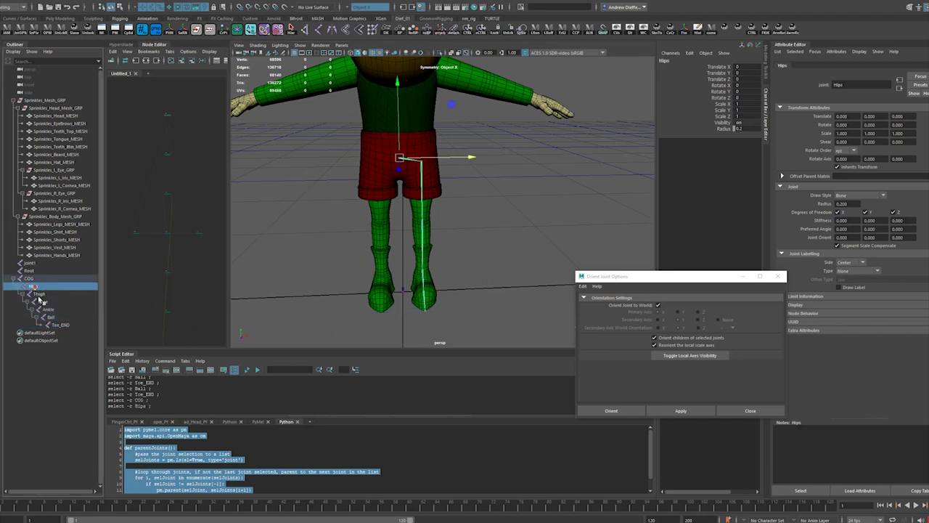
pyautogui.keyDown('shift'); pyautogui.click(64, 324); pyautogui.keyUp('shift')
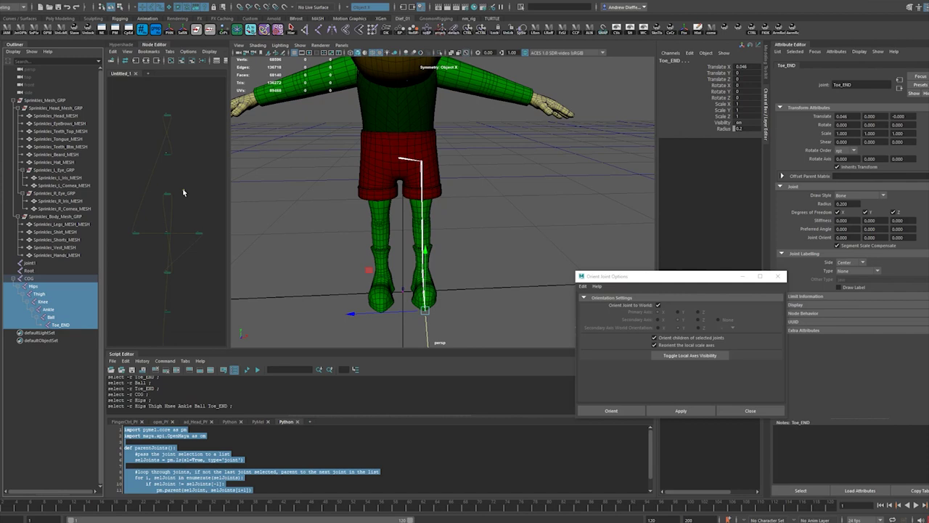
pyautogui.click(34, 287)
pyautogui.click(40, 294)
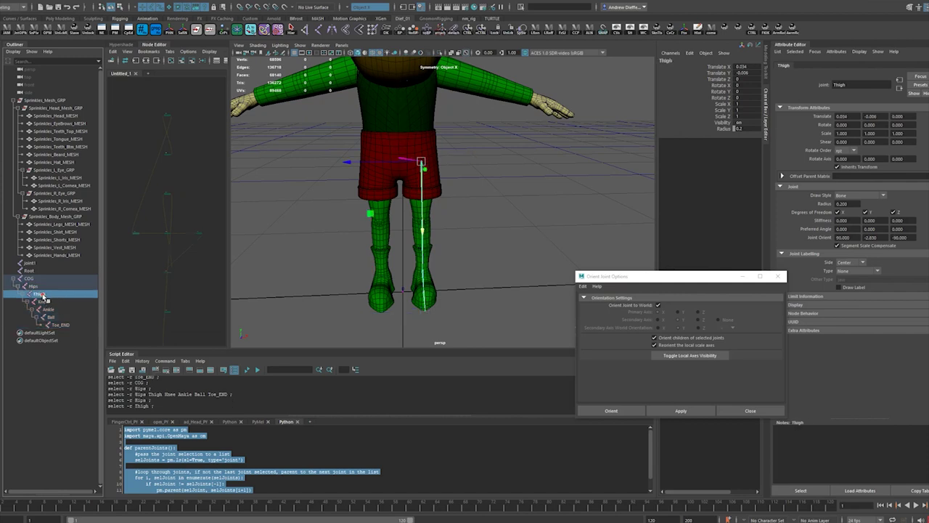
pyautogui.keyDown('shift'); pyautogui.click(61, 325); pyautogui.keyUp('shift')
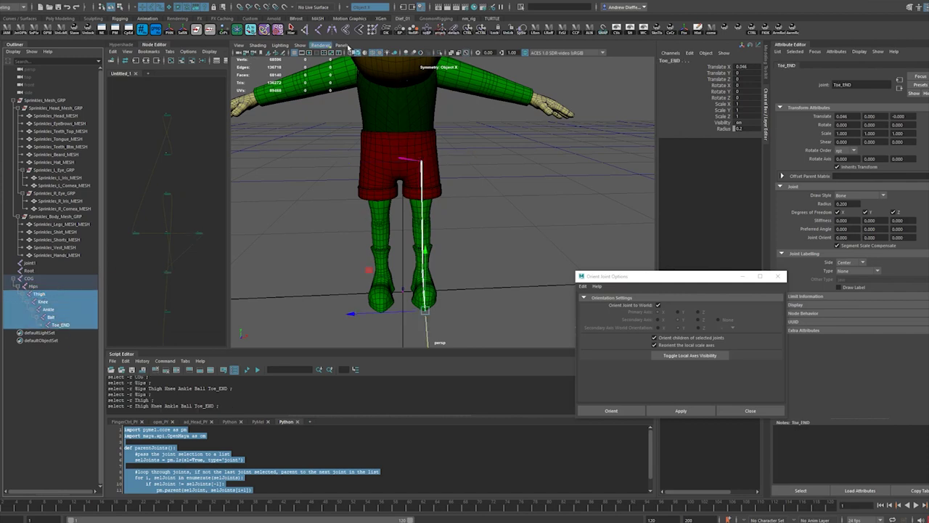
# Prefix the leg joints with L_ and graph L_Thigh in the Node Editor.
pyautogui.click(155, 30)
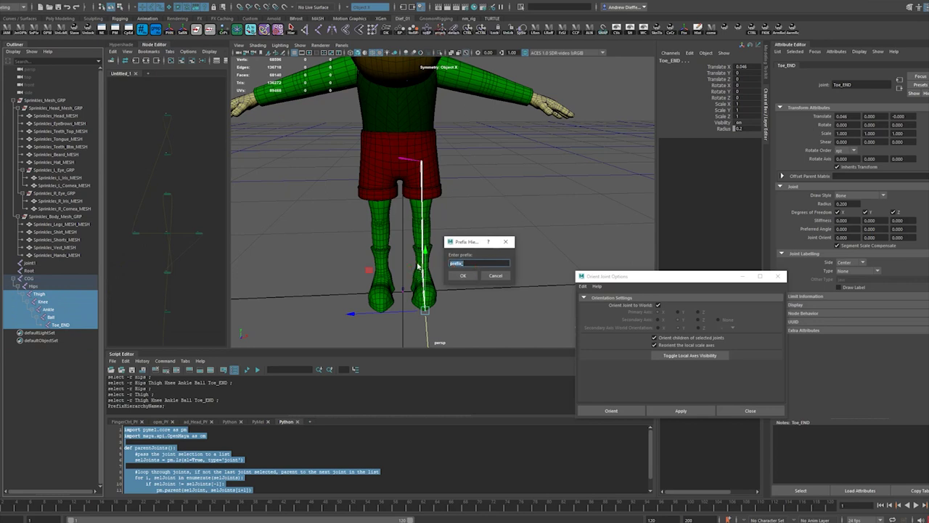
pyautogui.click(464, 275)
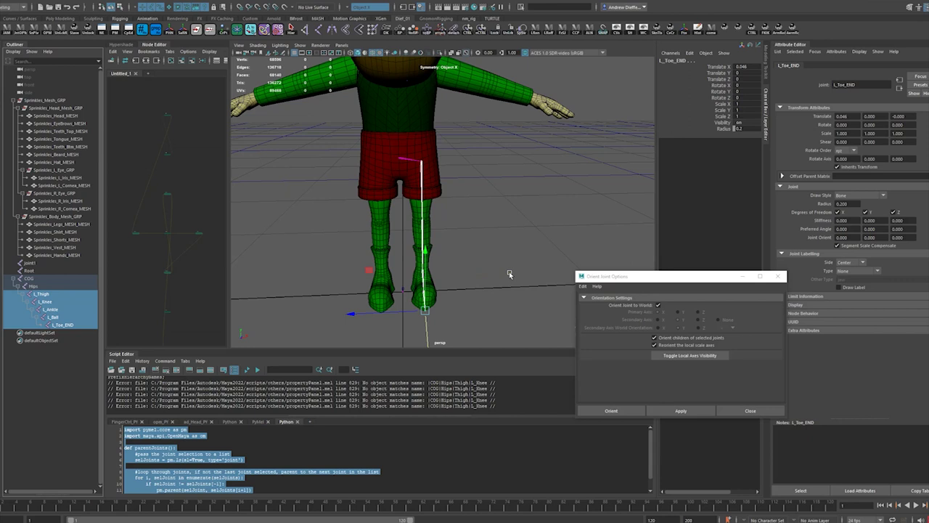
pyautogui.click(41, 294)
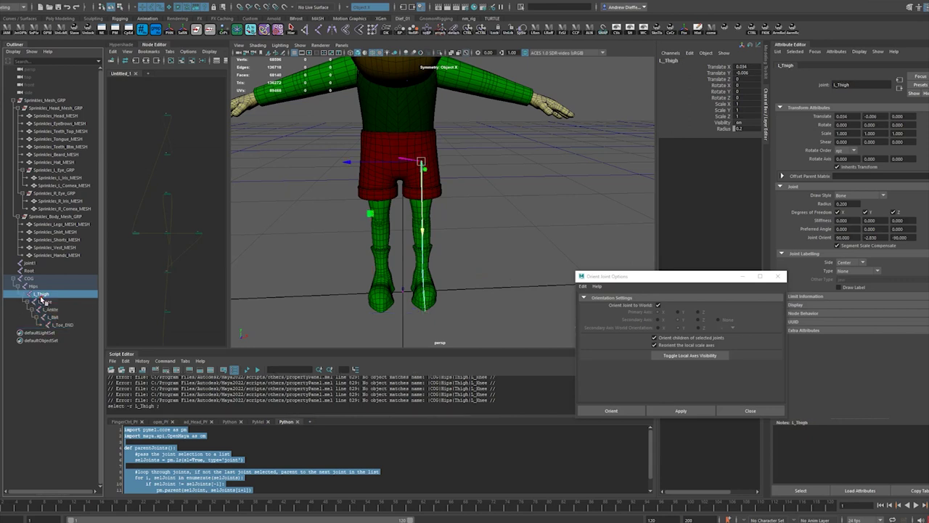
pyautogui.click(146, 61)
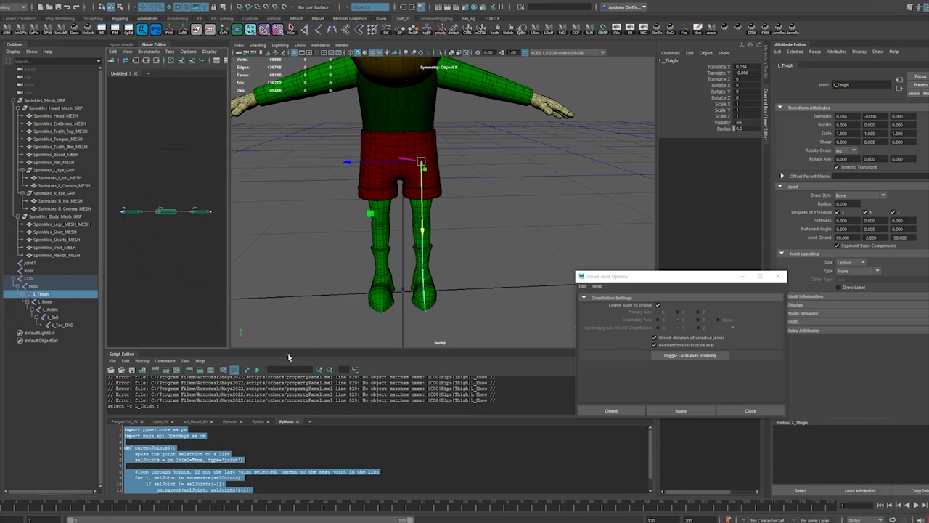
# Mirror L_Thigh across YZ replacing L_ with R_, creating R_Thigh through R_Toe_END.
pyautogui.keyDown('alt'); pyautogui.moveTo(315, 297); pyautogui.dragTo(400, 293); pyautogui.keyUp('alt')
pyautogui.press('space')
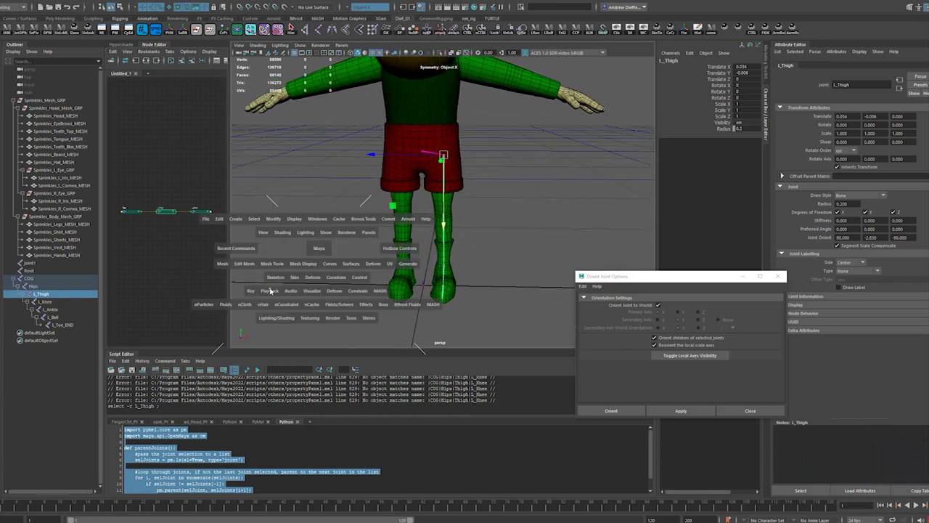
pyautogui.moveTo(276, 282); pyautogui.dragTo(353, 315)
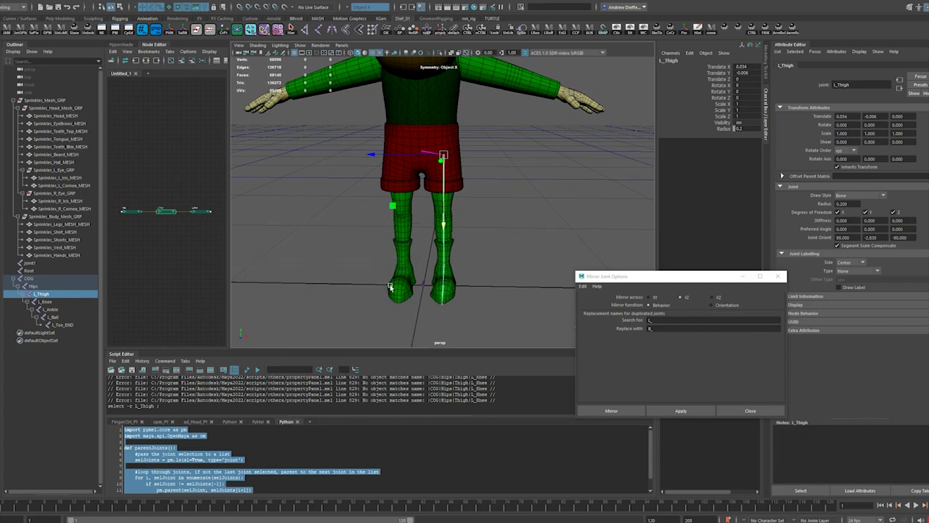
pyautogui.click(681, 410)
pyautogui.keyDown('alt'); pyautogui.moveTo(427, 323); pyautogui.dragTo(180, 319); pyautogui.keyUp('alt')
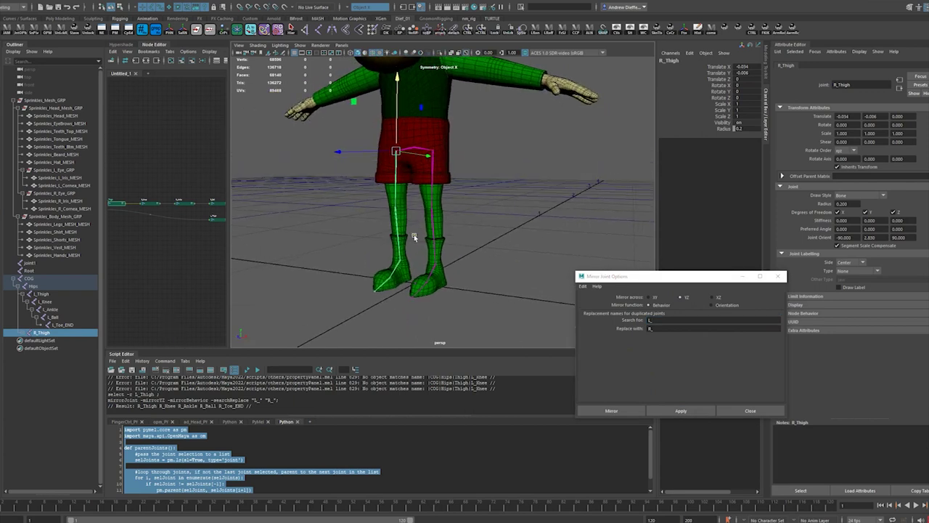
pyautogui.moveTo(330, 226); pyautogui.dragTo(153, 296, button='right')
pyautogui.click(21, 334)
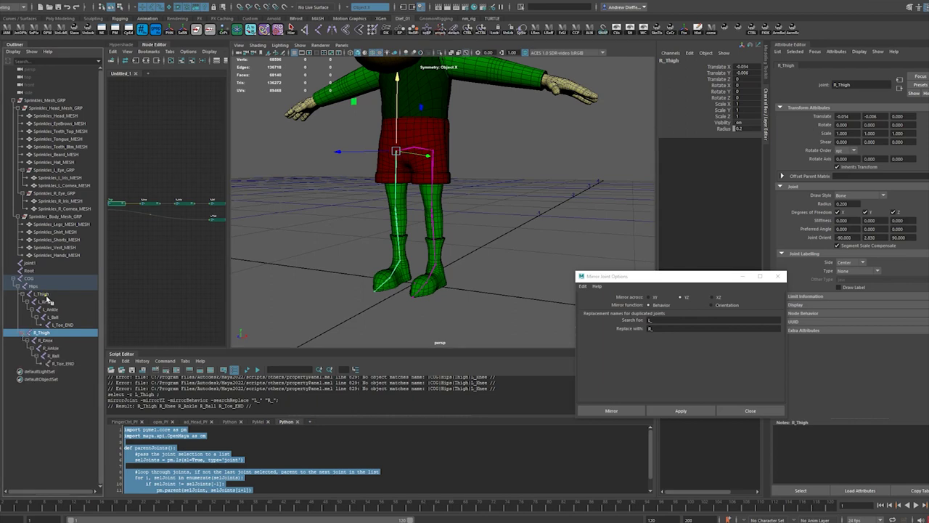
pyautogui.click(46, 301)
pyautogui.keyDown('ctrl'); pyautogui.click(46, 339); pyautogui.keyUp('ctrl')
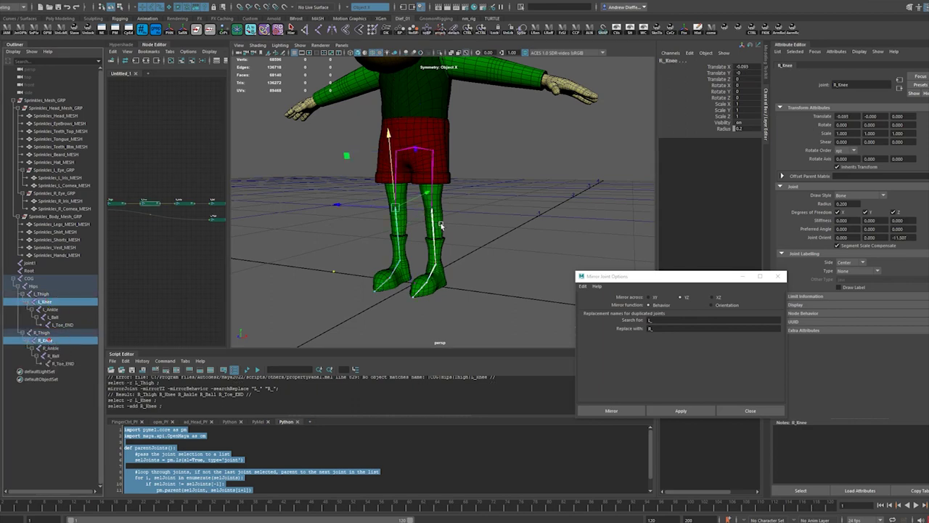
pyautogui.press('e')
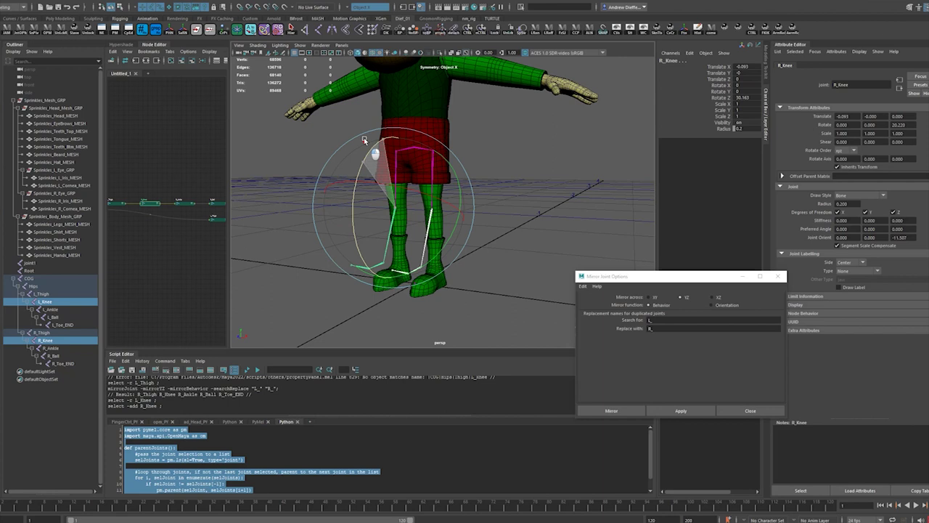
pyautogui.moveTo(363, 137)
pyautogui.mouseDown()
pyautogui.moveTo(377, 254)
pyautogui.moveTo(365, 150)
pyautogui.mouseUp()
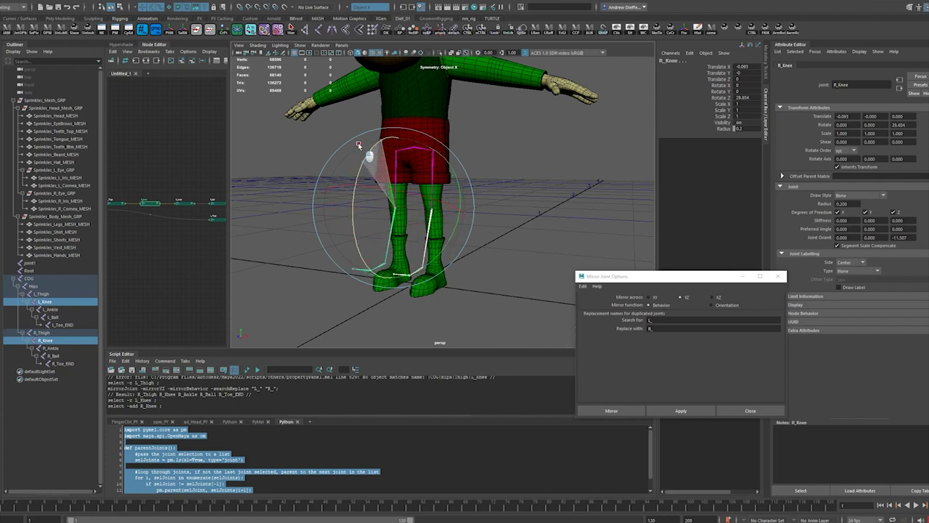
pyautogui.hotkey('ctrl', 'z')
pyautogui.moveTo(450, 185); pyautogui.dragTo(428, 178)
pyautogui.hotkey('ctrl', 'z')
pyautogui.click(431, 210)
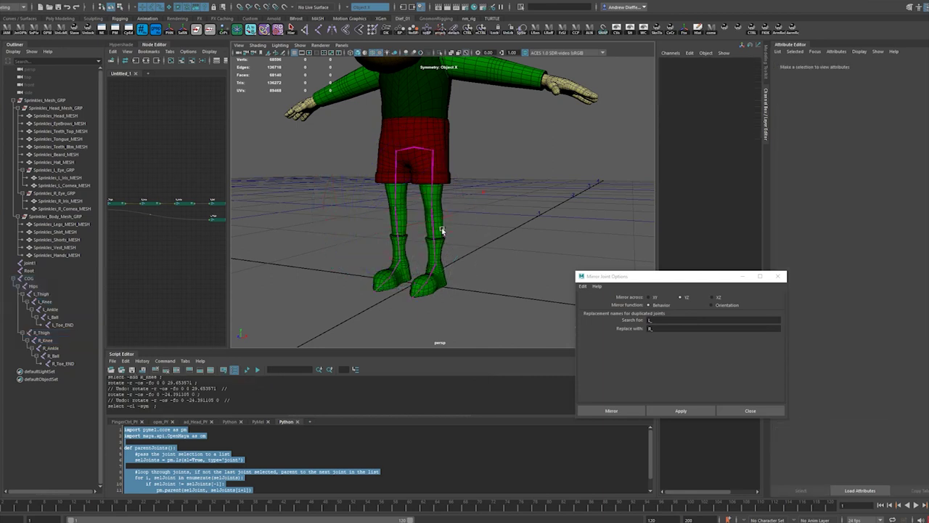
pyautogui.click(441, 232)
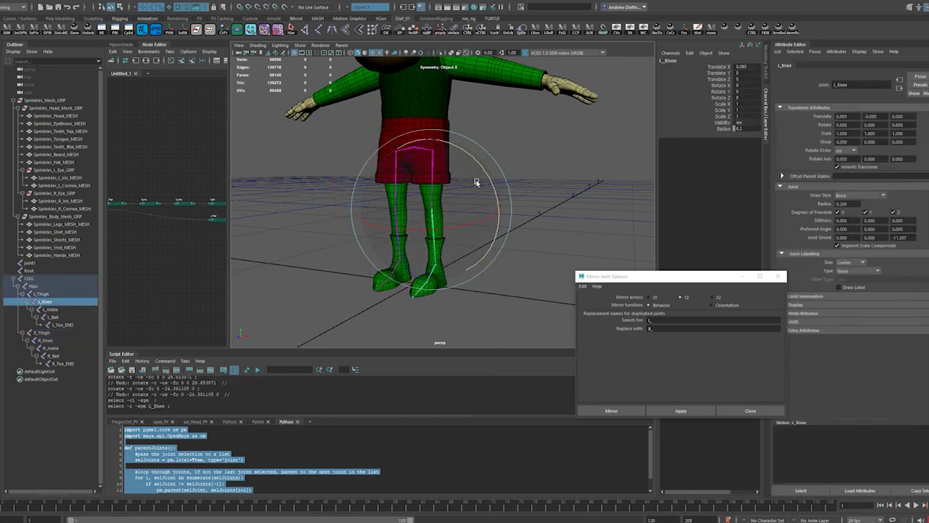
pyautogui.moveTo(475, 180)
pyautogui.mouseDown()
pyautogui.moveTo(498, 187)
pyautogui.moveTo(472, 154)
pyautogui.moveTo(483, 190)
pyautogui.mouseUp()
pyautogui.hotkey('ctrl', 'z')
pyautogui.click(486, 202)
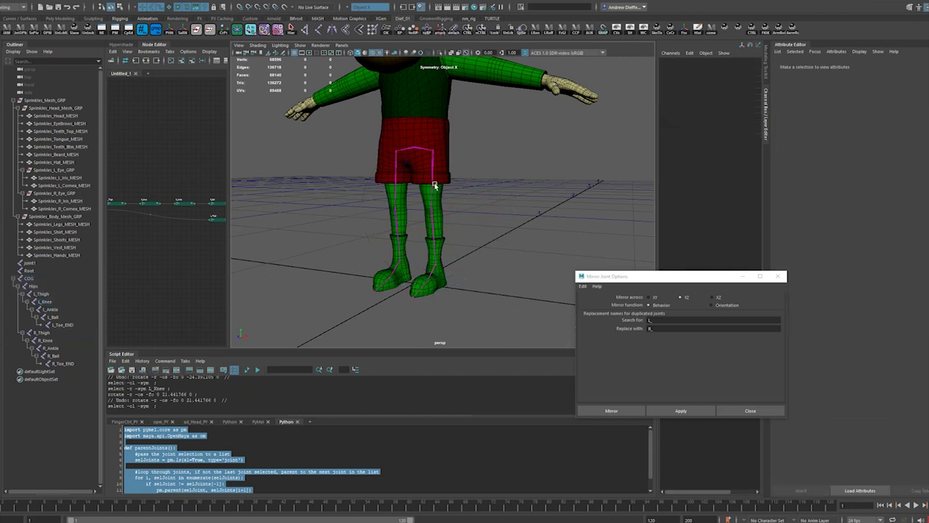
pyautogui.click(439, 191)
pyautogui.keyDown('ctrl'); pyautogui.click(42, 332); pyautogui.keyUp('ctrl')
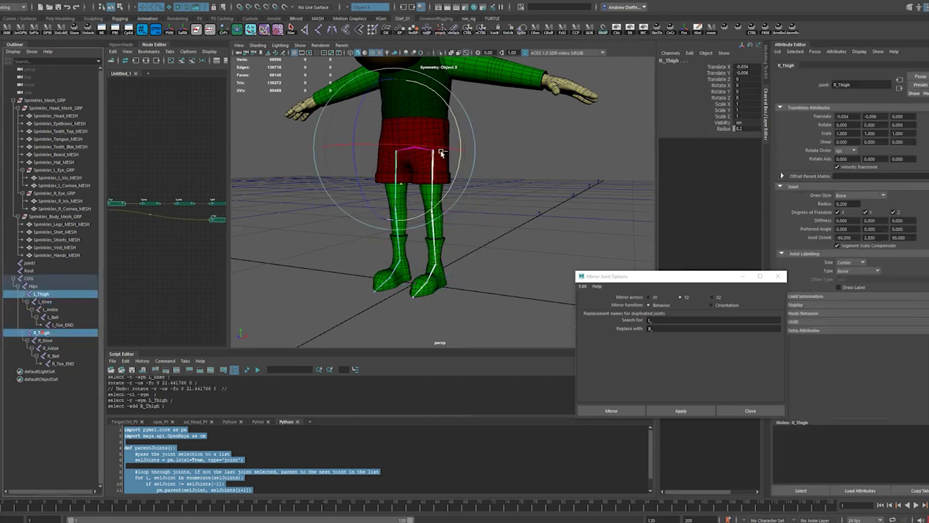
pyautogui.moveTo(458, 122); pyautogui.dragTo(491, 175)
pyautogui.hotkey('ctrl', 'z')
pyautogui.click(432, 258)
pyautogui.keyDown('alt'); pyautogui.moveTo(432, 258); pyautogui.dragTo(432, 222); pyautogui.keyUp('alt')
pyautogui.click(29, 263)
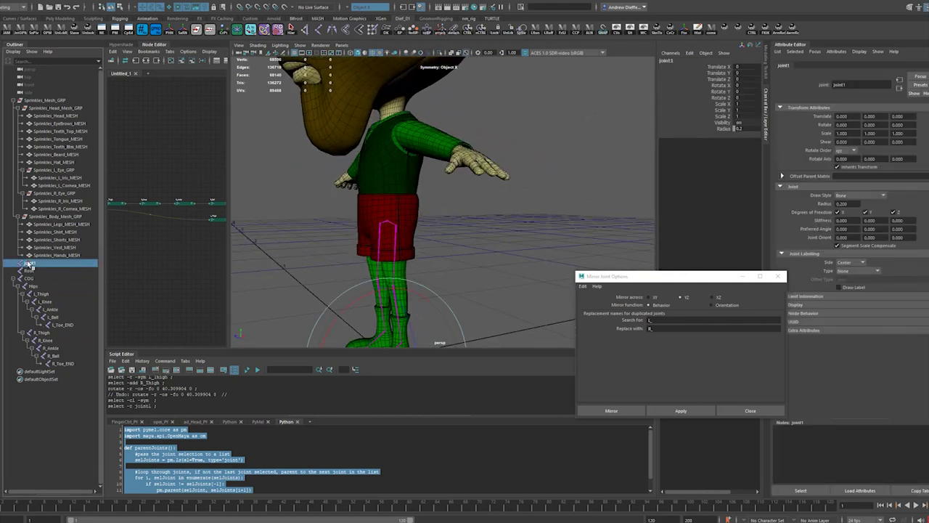
# Raise joint2 into the chest, close Mirror Joint Options and hide the head layer.
pyautogui.press('w')
pyautogui.moveTo(390, 293); pyautogui.dragTo(379, 92)
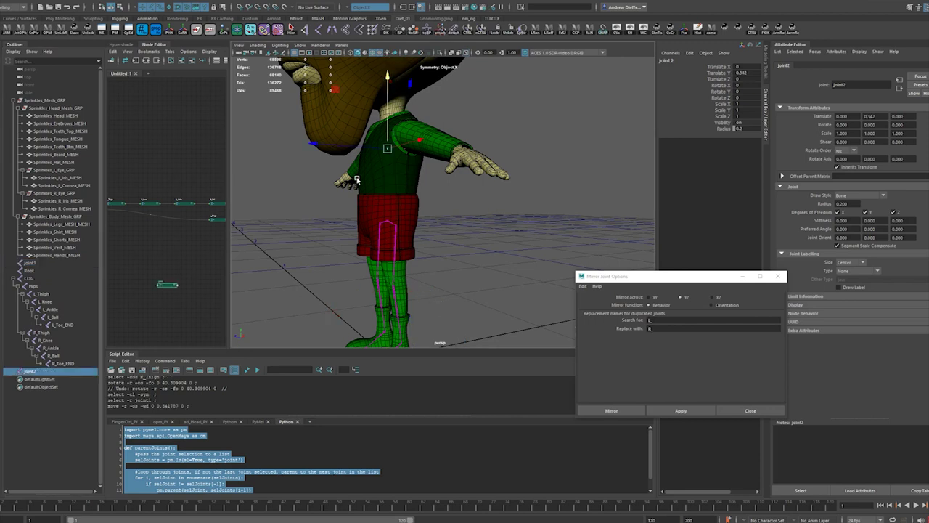
pyautogui.click(778, 276)
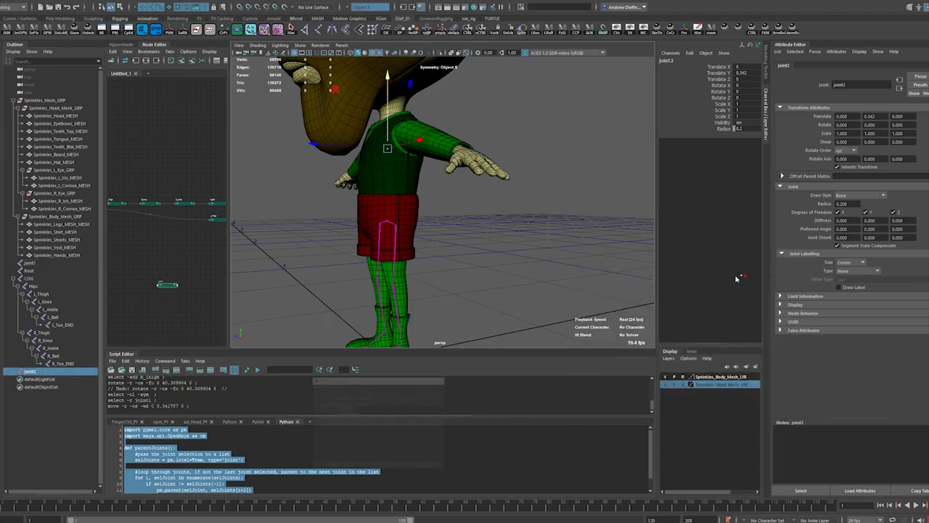
pyautogui.click(666, 384)
# Switch the viewport to the Front view framed on the torso.
pyautogui.keyDown('alt'); pyautogui.moveTo(396, 194); pyautogui.dragTo(415, 193); pyautogui.keyUp('alt')
pyautogui.press('space')
pyautogui.click(421, 222)
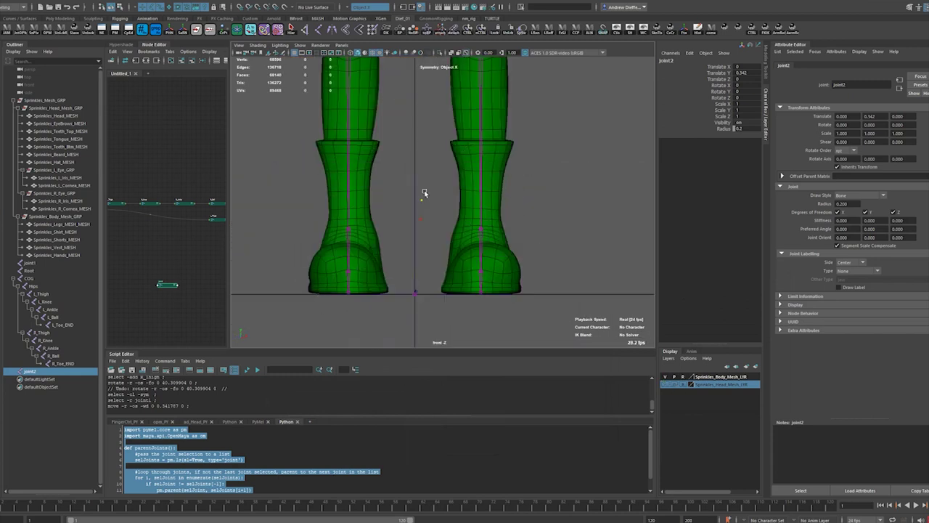
pyautogui.keyDown('alt'); pyautogui.moveTo(425, 197); pyautogui.dragTo(415, 357, button='middle'); pyautogui.keyUp('alt')
pyautogui.keyDown('alt'); pyautogui.moveTo(398, 143); pyautogui.dragTo(421, 299, button='middle'); pyautogui.keyUp('alt')
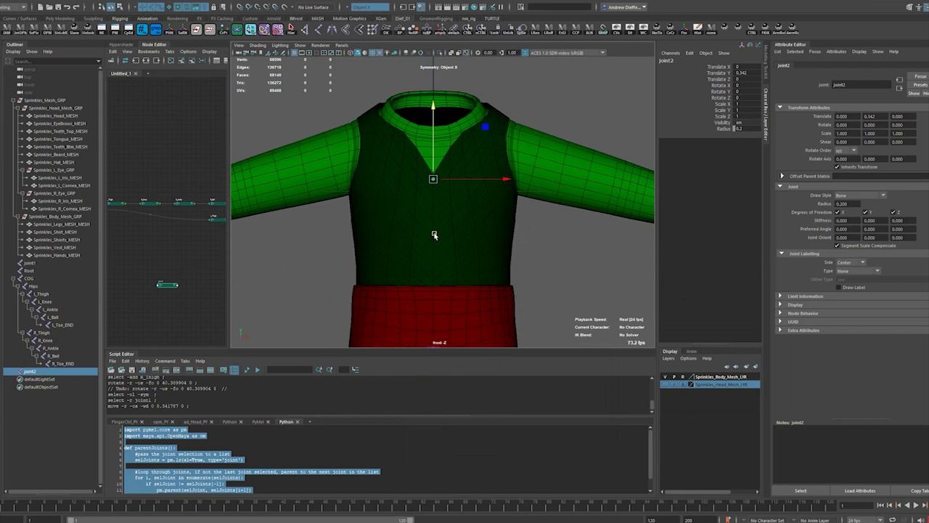
# Fine-tune joint2's vertical position at the chest centre, then deselect it.
pyautogui.moveTo(433, 110); pyautogui.dragTo(440, 136)
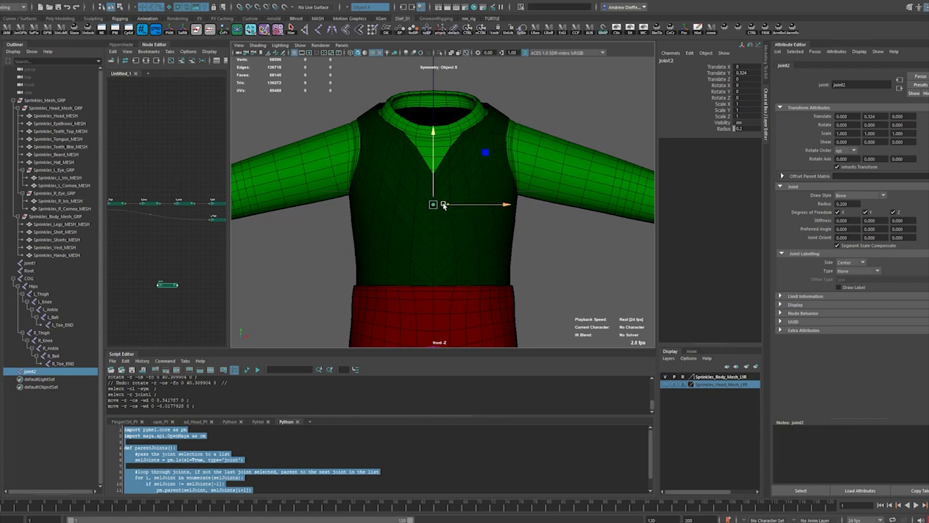
pyautogui.click(434, 131)
pyautogui.moveTo(434, 131); pyautogui.dragTo(443, 120)
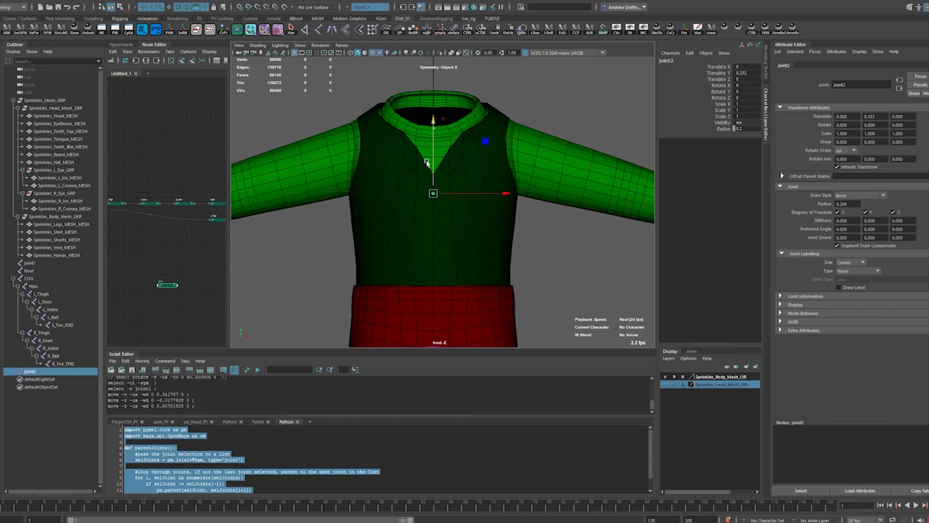
pyautogui.doubleClick(668, 61)
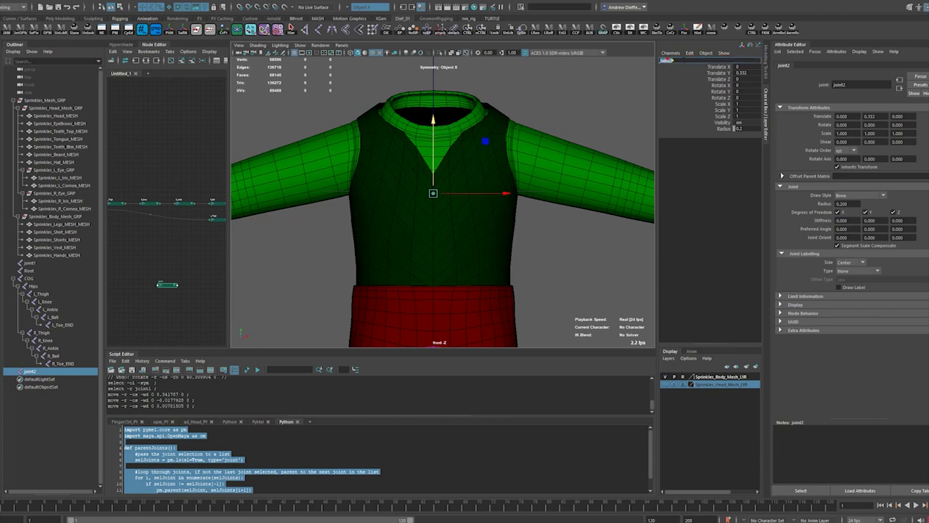
pyautogui.click(590, 91)
pyautogui.keyDown('alt'); pyautogui.moveTo(458, 218); pyautogui.dragTo(459, 187, button='middle'); pyautogui.keyUp('alt')
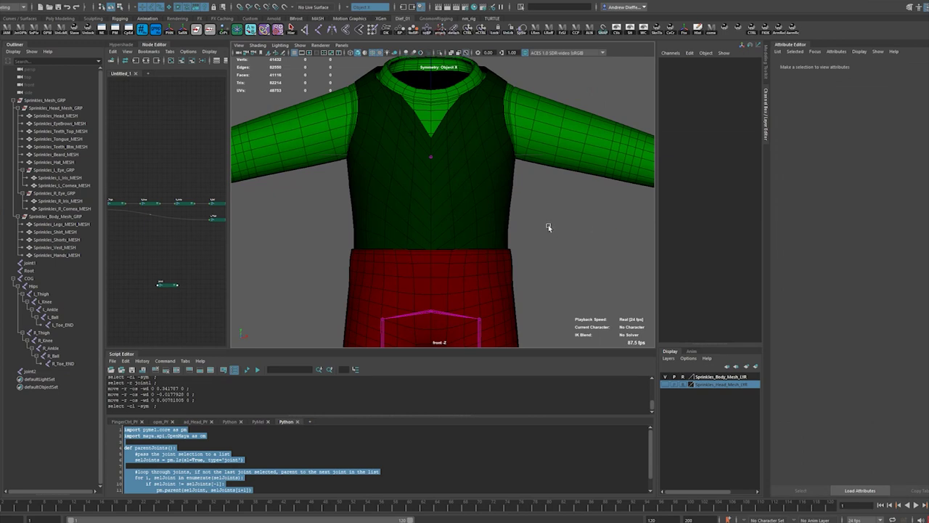
pyautogui.press('space')
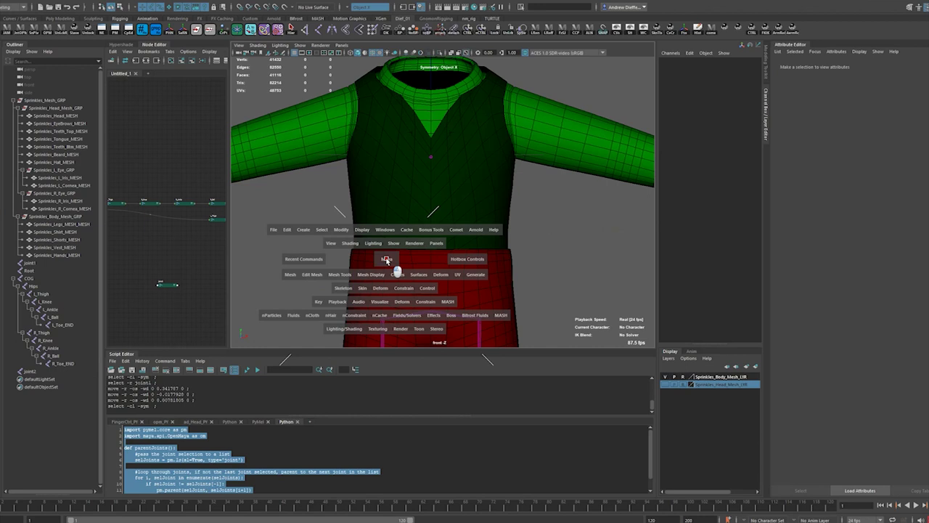
pyautogui.moveTo(387, 259); pyautogui.dragTo(428, 261)
pyautogui.keyDown('alt'); pyautogui.moveTo(452, 160); pyautogui.dragTo(436, 314, button='middle'); pyautogui.keyUp('alt')
pyautogui.scroll(-3, 435, 270)
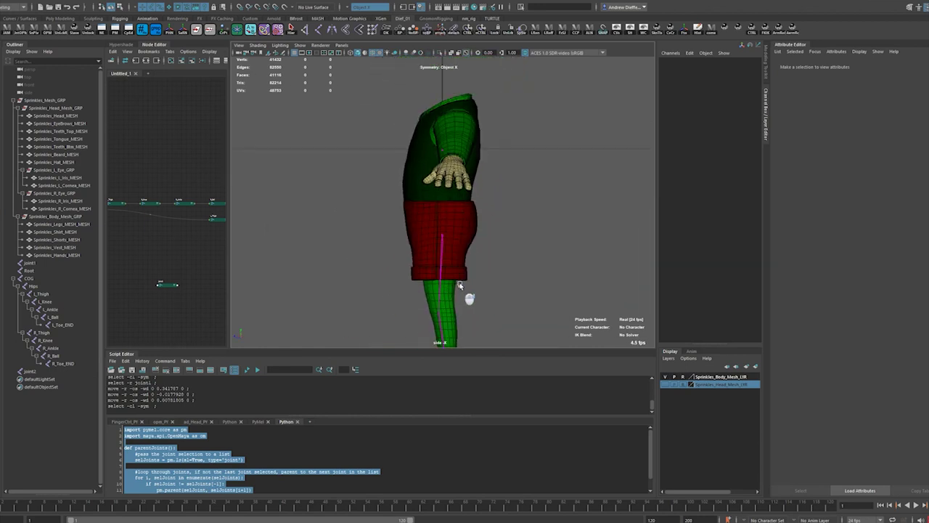
pyautogui.scroll(5, 459, 286)
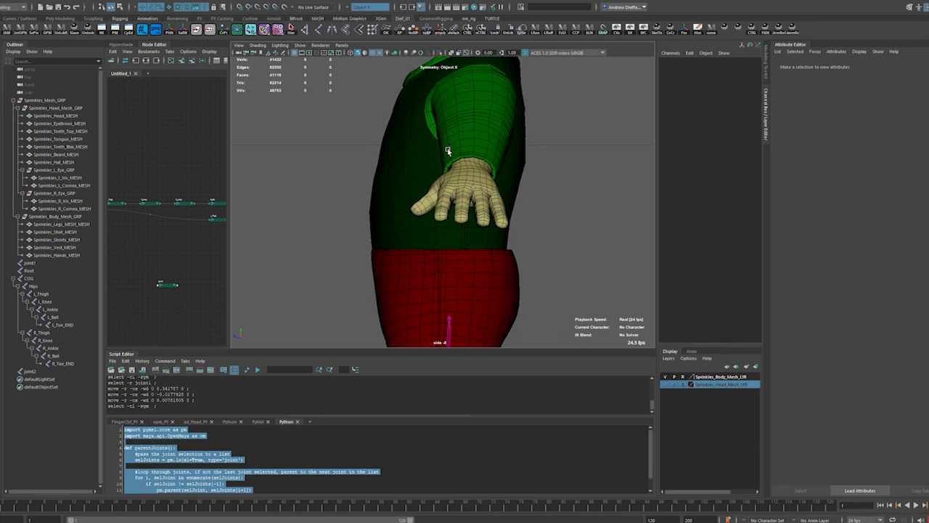
pyautogui.click(448, 149)
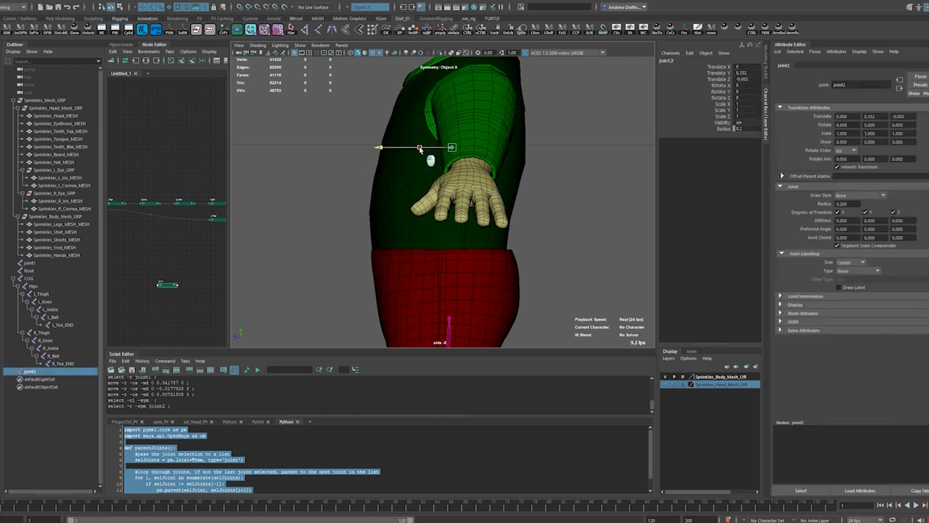
pyautogui.moveTo(428, 149); pyautogui.dragTo(432, 150)
pyautogui.keyDown('alt'); pyautogui.moveTo(431, 151); pyautogui.dragTo(413, 196, button='middle'); pyautogui.keyUp('alt')
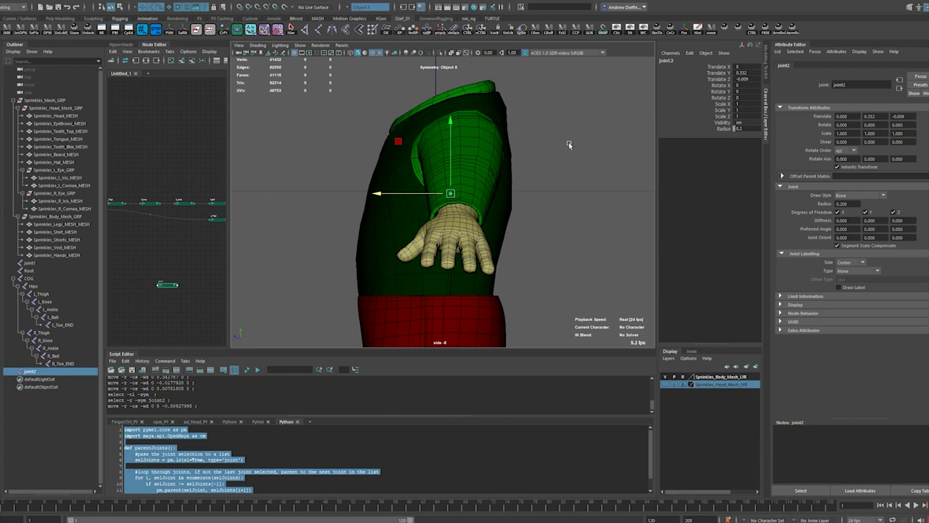
pyautogui.click(676, 61)
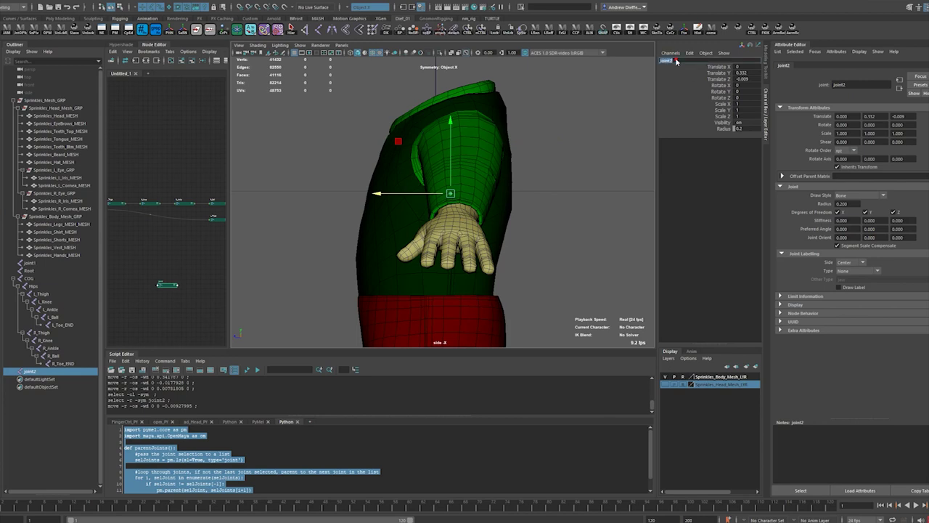
pyautogui.click(601, 167)
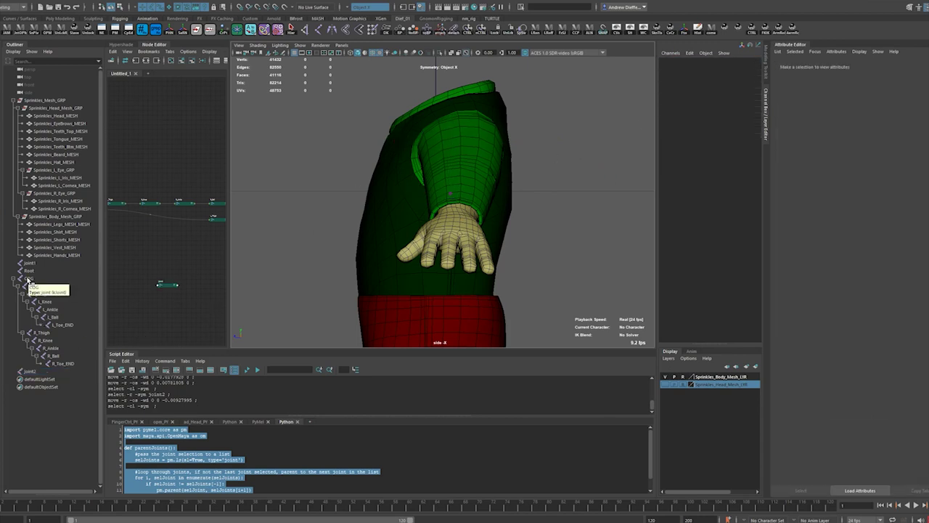
pyautogui.click(29, 370)
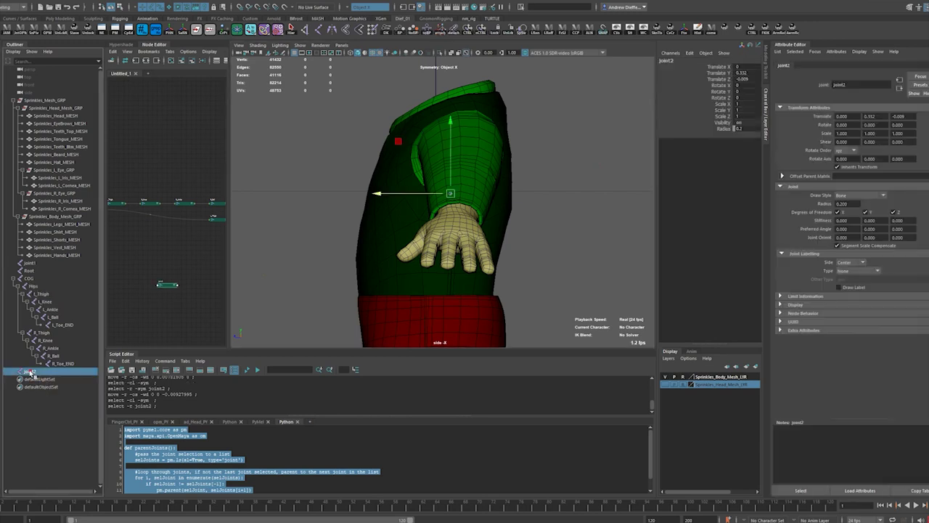
pyautogui.click(29, 278)
pyautogui.keyDown('ctrl'); pyautogui.click(32, 371); pyautogui.keyUp('ctrl')
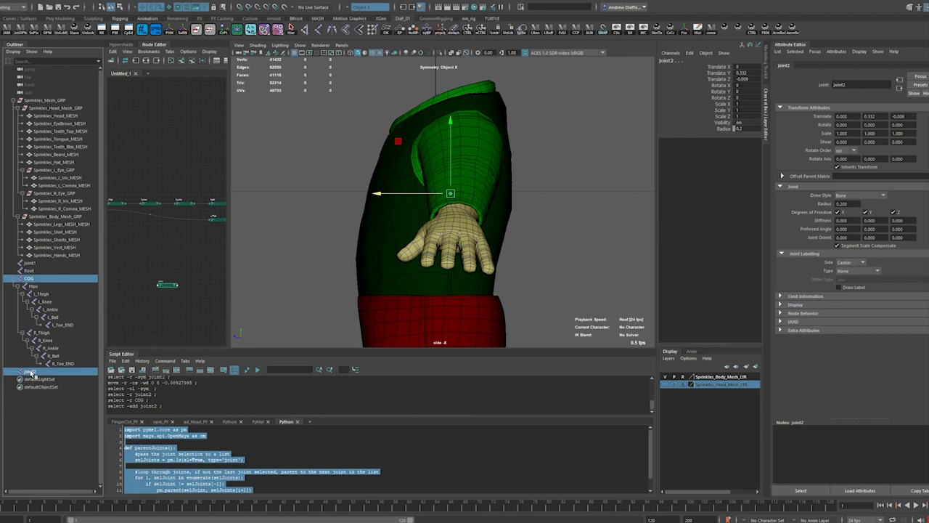
pyautogui.keyDown('alt'); pyautogui.moveTo(304, 273); pyautogui.dragTo(323, 206, button='middle'); pyautogui.keyUp('alt')
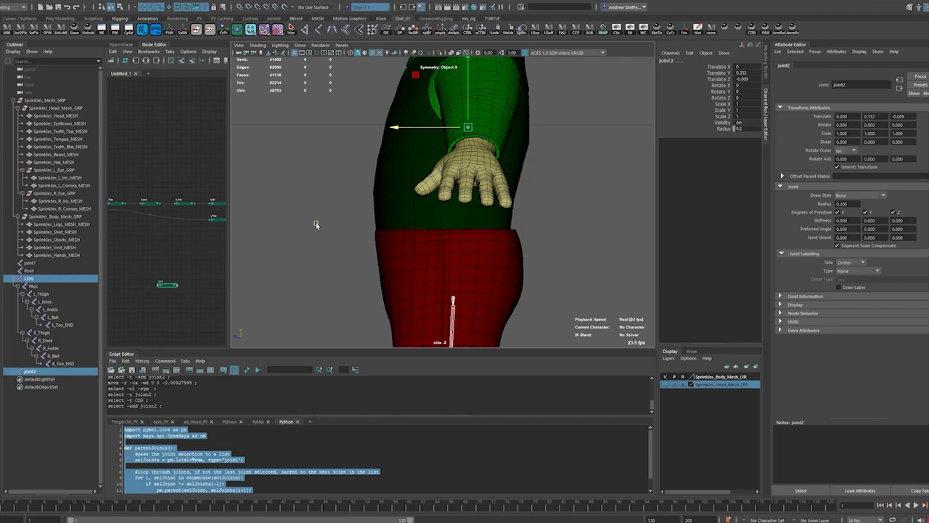
# Switch to the Perspective camera, tumble around the character, and select the COG joint.
pyautogui.press('space')
pyautogui.click(323, 212)
pyautogui.moveTo(323, 214)
pyautogui.keyDown('alt'); pyautogui.mouseDown()
pyautogui.moveTo(350, 210)
pyautogui.moveTo(313, 210)
pyautogui.mouseUp(); pyautogui.keyUp('alt')
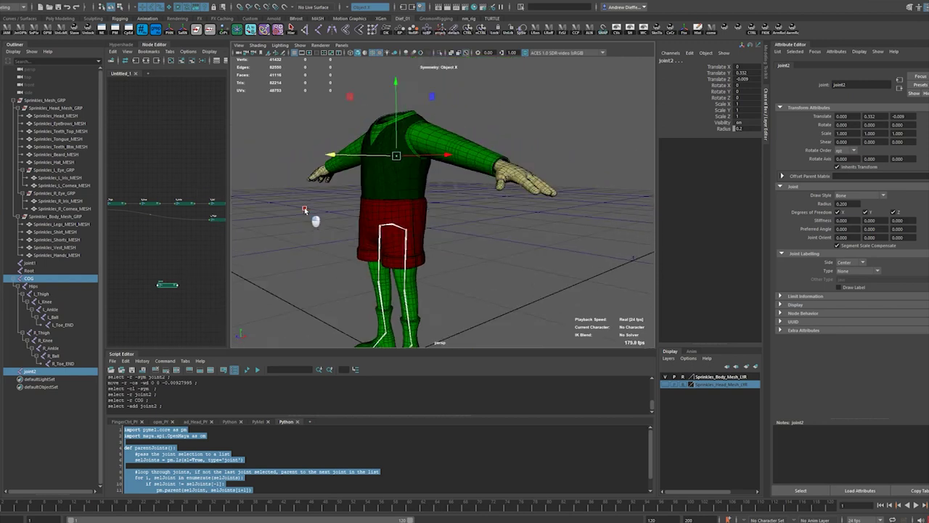
pyautogui.keyDown('alt'); pyautogui.moveTo(410, 193); pyautogui.dragTo(374, 211); pyautogui.keyUp('alt')
pyautogui.scroll(5, 450, 193)
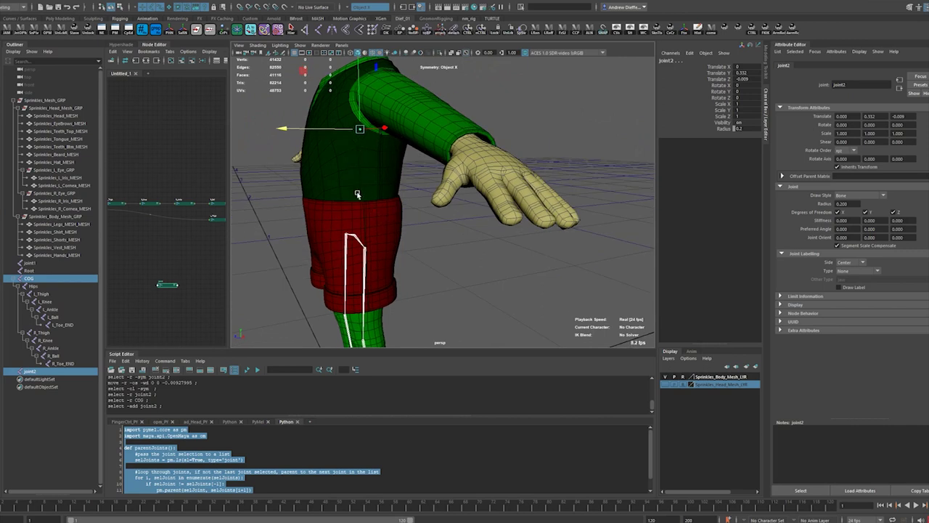
pyautogui.moveTo(361, 212)
pyautogui.keyDown('alt'); pyautogui.mouseDown()
pyautogui.moveTo(421, 207)
pyautogui.moveTo(356, 202)
pyautogui.mouseUp(); pyautogui.keyUp('alt')
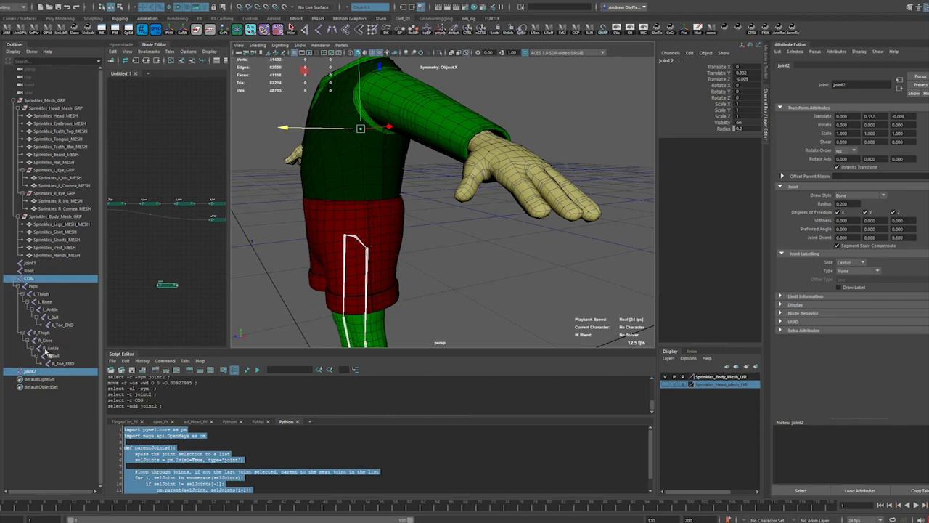
pyautogui.click(29, 281)
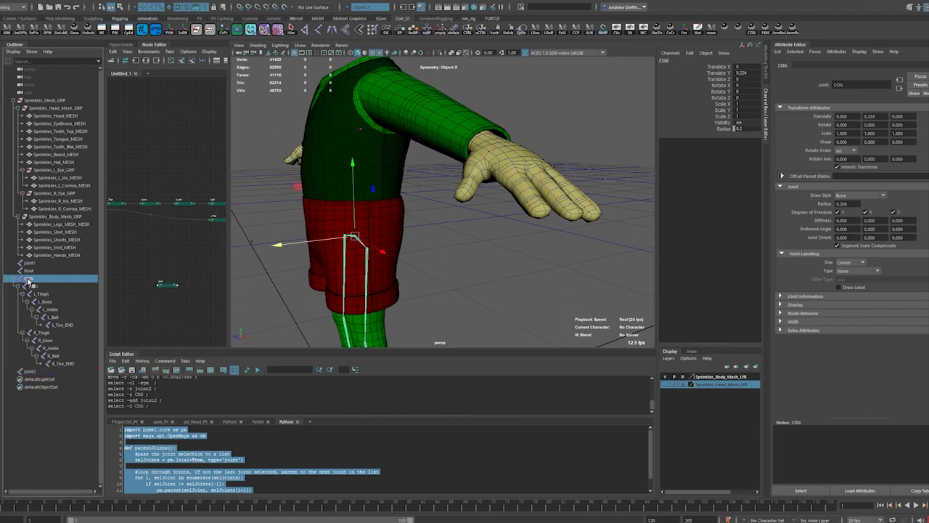
# Tear off the Create > Curve Tools menu and choose the EP Curve Tool.
pyautogui.click(18, 2)
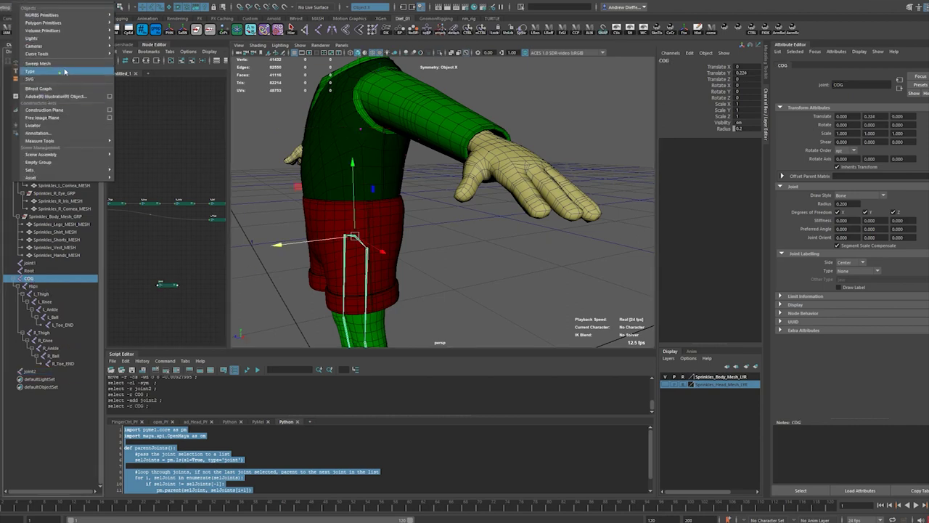
pyautogui.moveTo(109, 56)
pyautogui.click(145, 49)
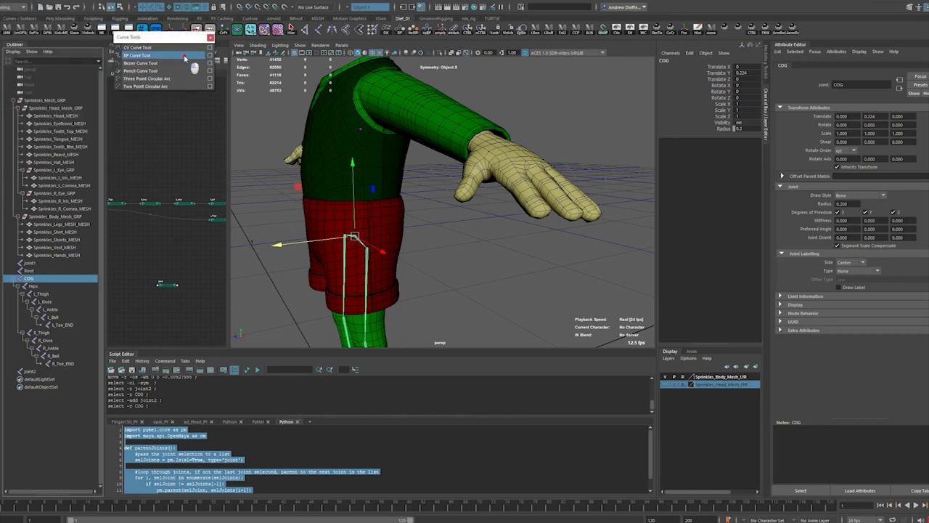
pyautogui.click(145, 56)
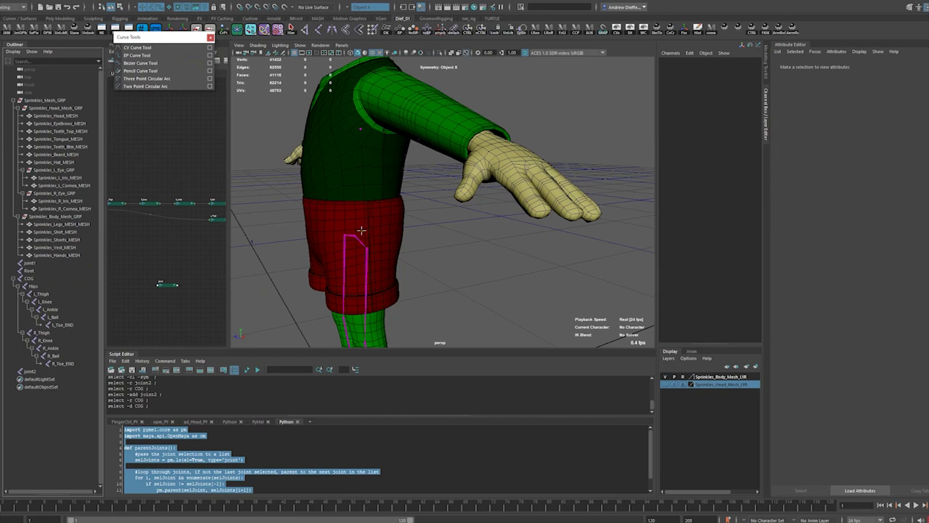
# Hide the character meshes and draw a two-point curve straight up from the hips.
pyautogui.hotkey('ctrl', 'h')
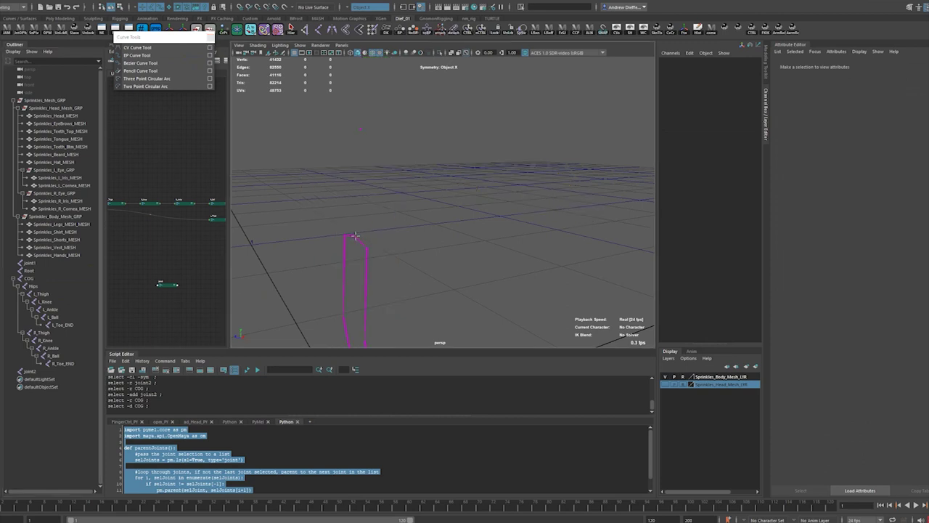
pyautogui.click(353, 234)
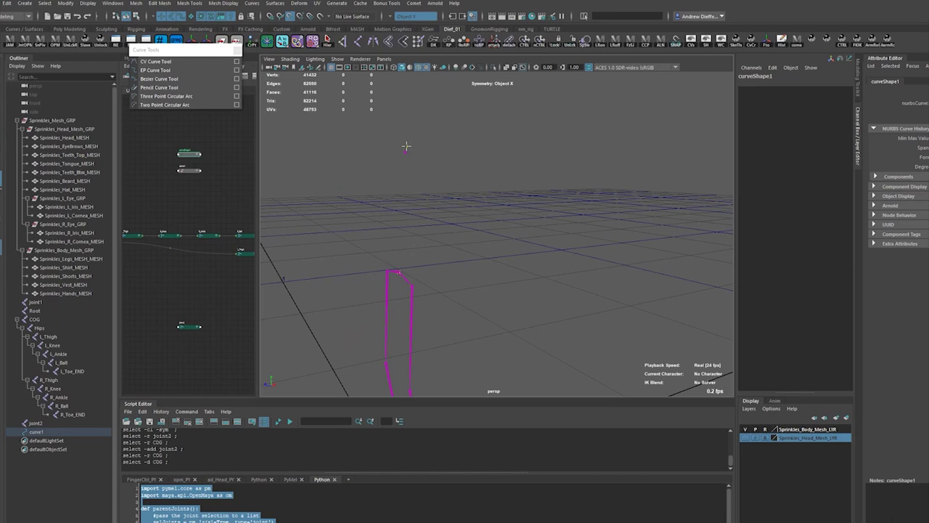
pyautogui.click(361, 128)
pyautogui.press('v')
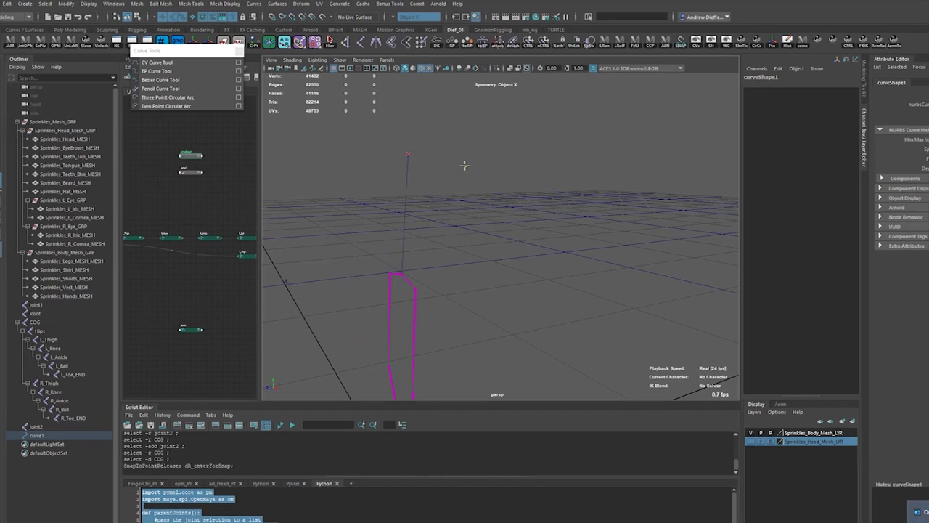
pyautogui.press('Return')
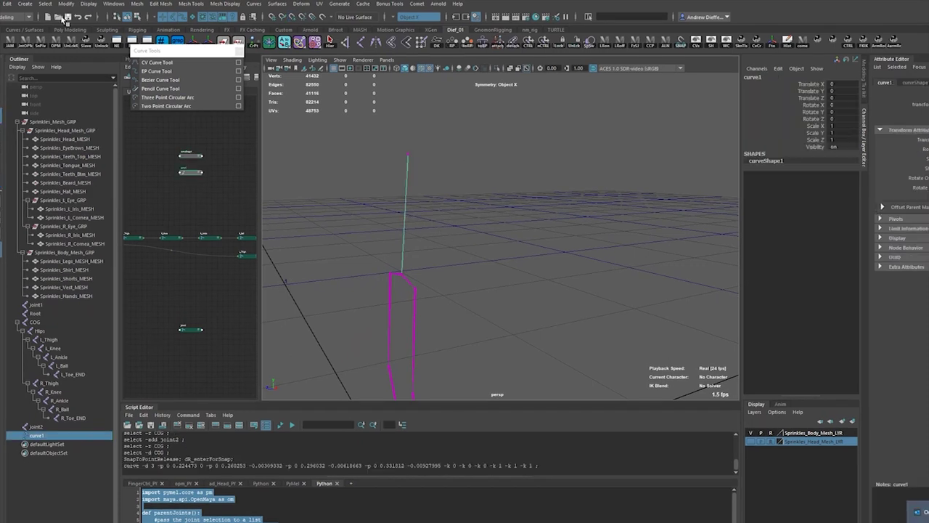
# Rebuild the curve as linear with 5 spans using the Rebuild Curve options.
pyautogui.click(137, 3)
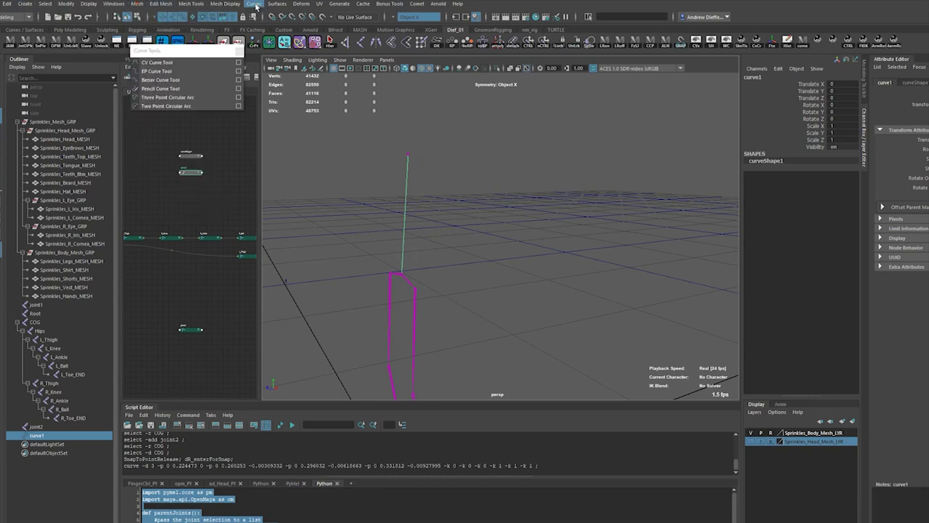
pyautogui.click(253, 3)
pyautogui.click(339, 275)
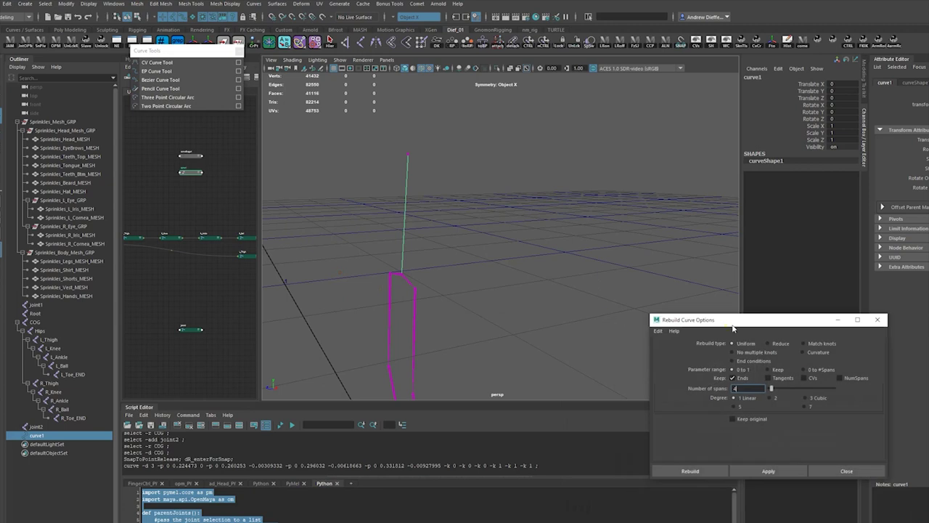
pyautogui.moveTo(732, 323); pyautogui.dragTo(581, 190)
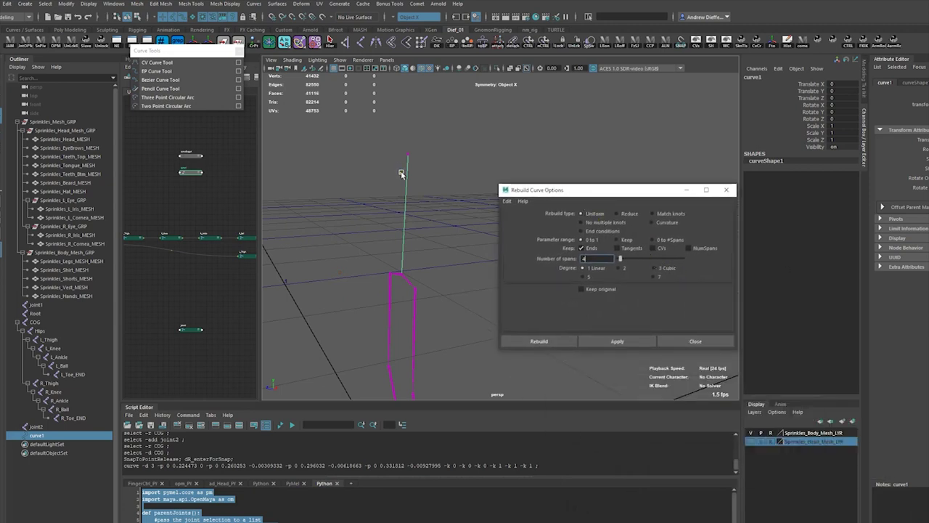
pyautogui.moveTo(620, 260); pyautogui.dragTo(621, 260)
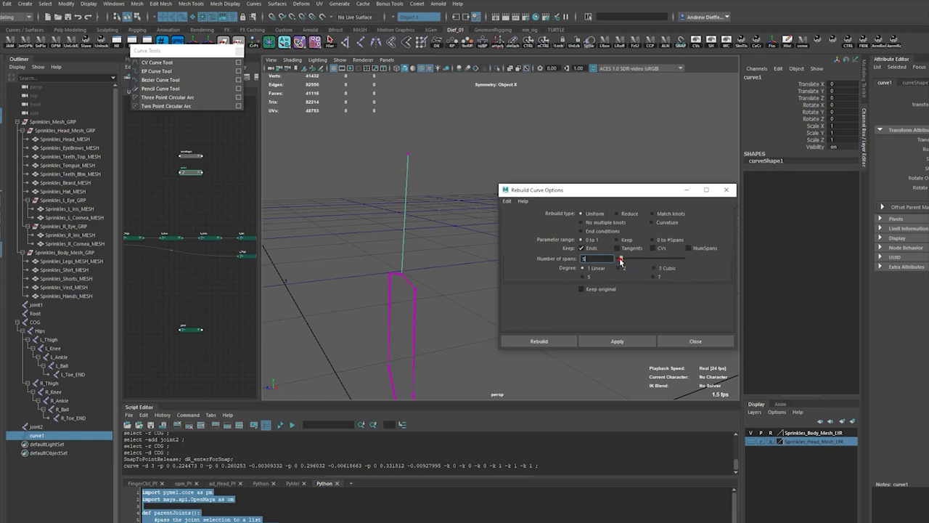
pyautogui.click(613, 342)
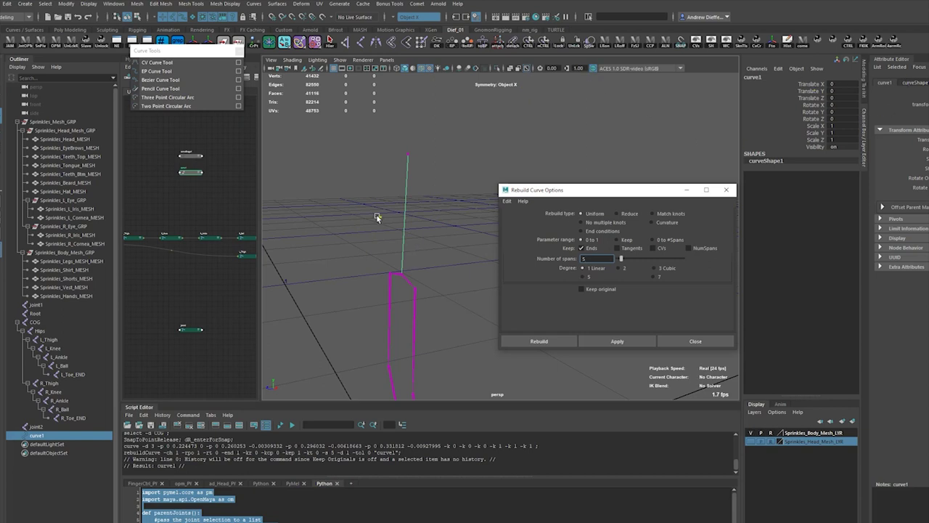
# Display the curve's control vertices and switch to the centred side view.
pyautogui.click(338, 239)
pyautogui.keyDown('alt'); pyautogui.moveTo(338, 240); pyautogui.dragTo(359, 201); pyautogui.keyUp('alt')
pyautogui.rightClick(360, 195)
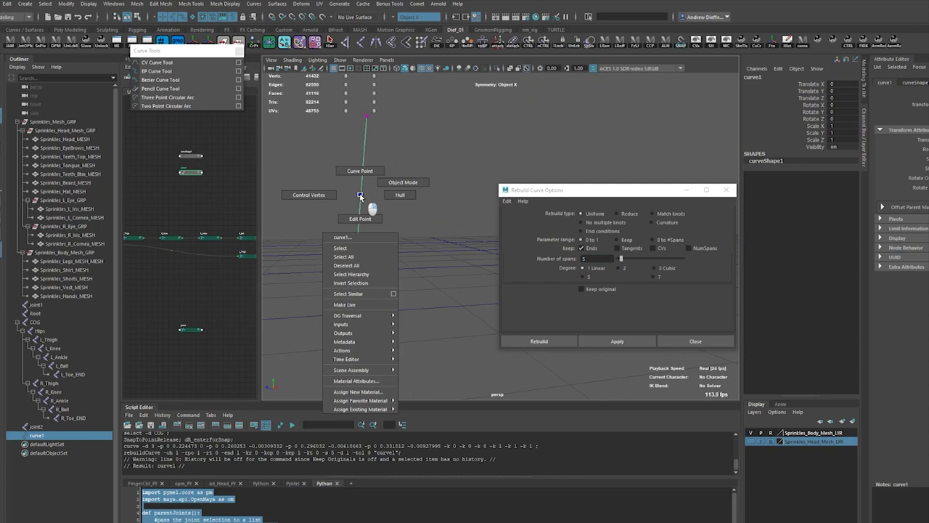
pyautogui.moveTo(360, 195); pyautogui.dragTo(330, 194, button='right')
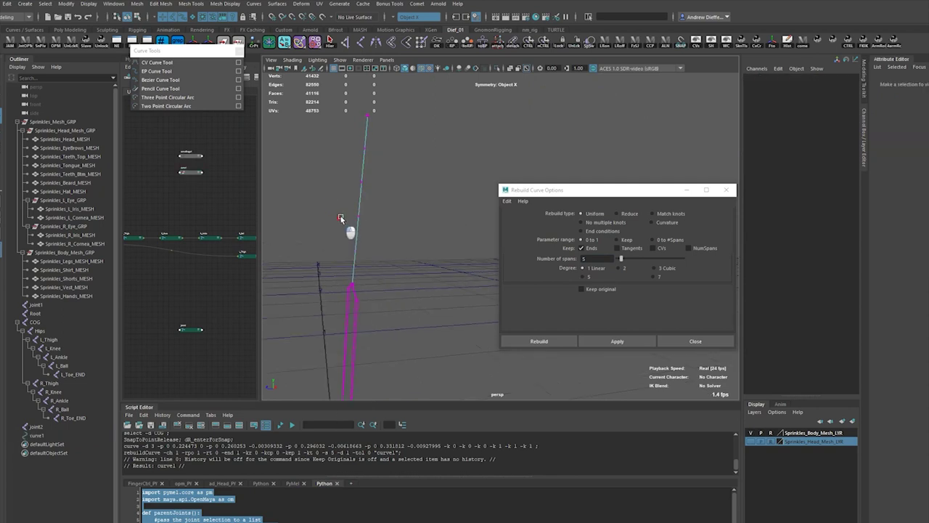
pyautogui.press('space')
pyautogui.moveTo(326, 215); pyautogui.dragTo(374, 220)
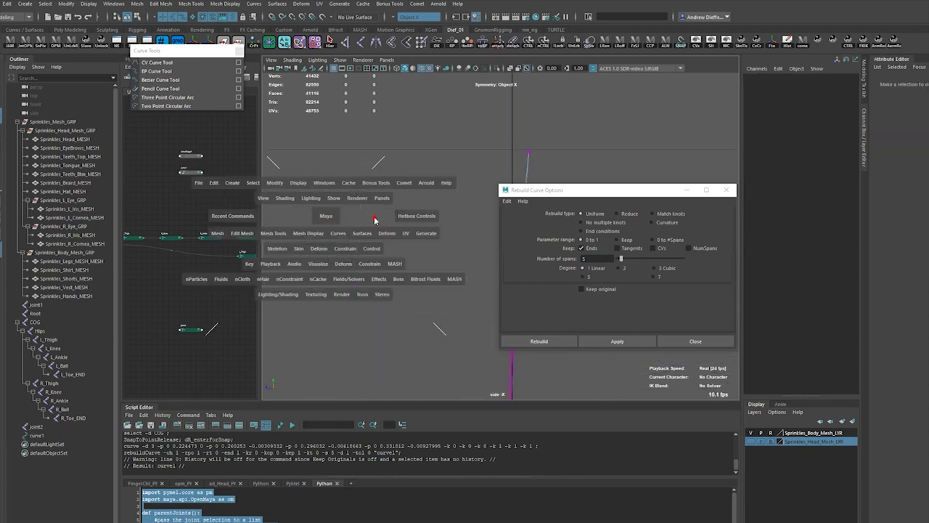
pyautogui.keyDown('alt'); pyautogui.moveTo(400, 226); pyautogui.dragTo(309, 199, button='middle'); pyautogui.keyUp('alt')
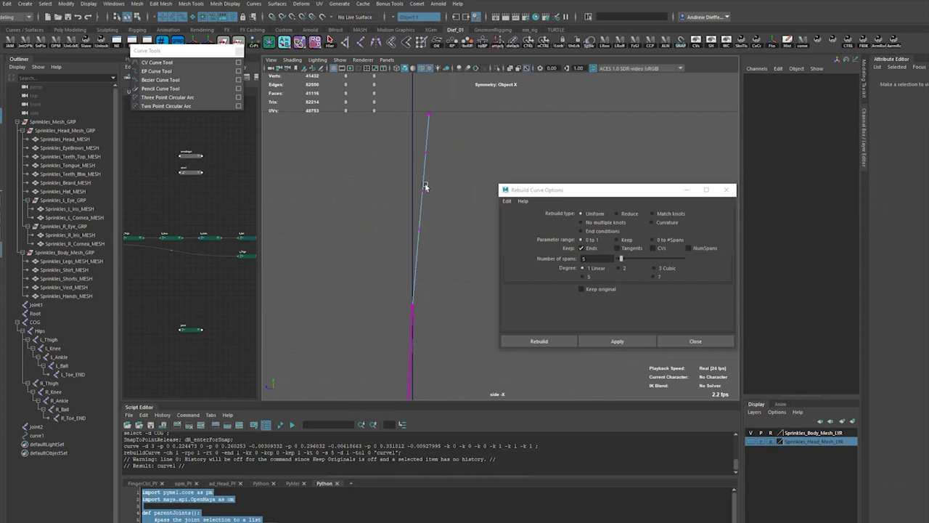
# Rebuild curve1 with 4 spans and check its control vertices in the side view.
pyautogui.doubleClick(590, 258)
pyautogui.write('4')
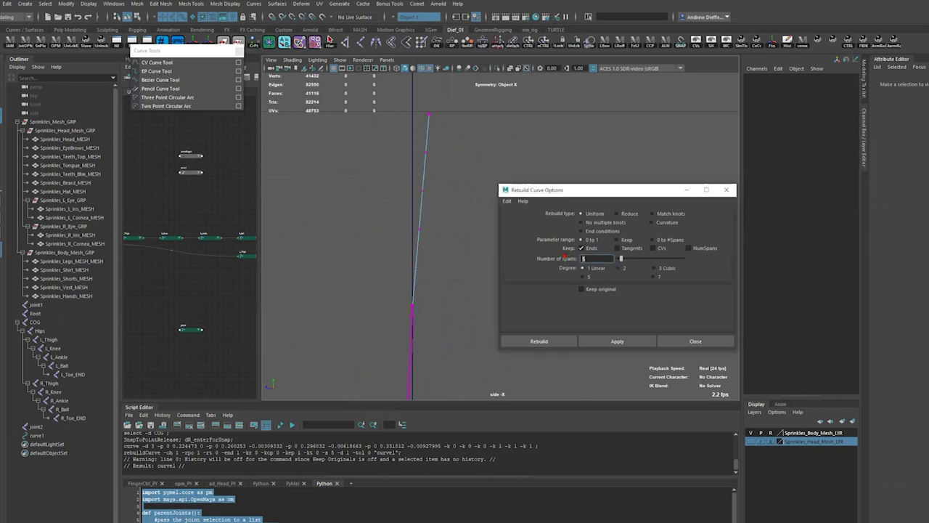
pyautogui.click(36, 435)
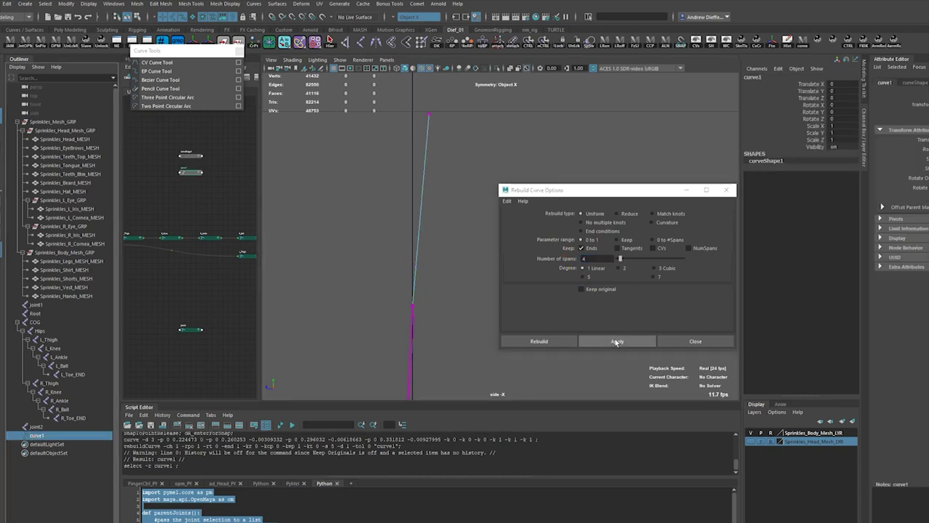
pyautogui.click(618, 343)
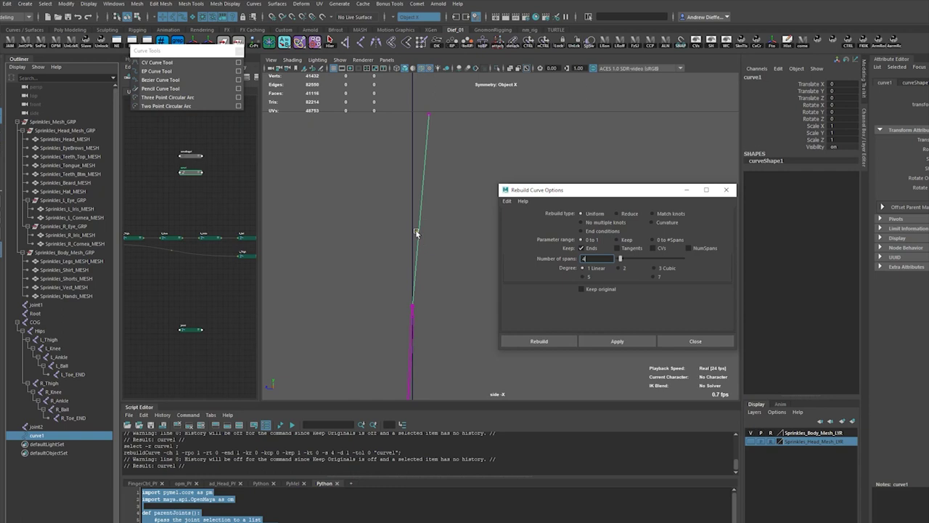
pyautogui.moveTo(415, 232); pyautogui.dragTo(360, 239, button='right')
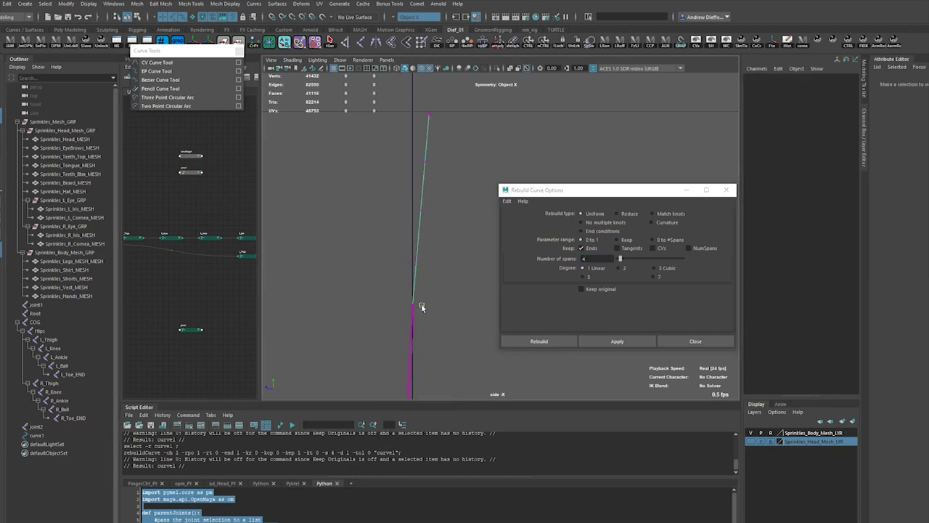
pyautogui.keyDown('alt'); pyautogui.moveTo(430, 259); pyautogui.dragTo(456, 264); pyautogui.keyUp('alt')
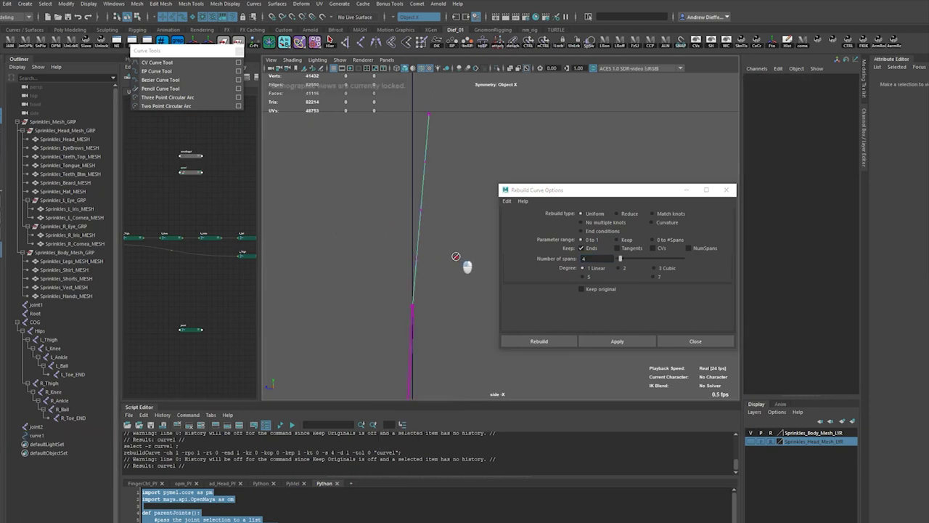
# Close the Rebuild Curve options and select joint2, checking the Show filters and side panel.
pyautogui.click(695, 341)
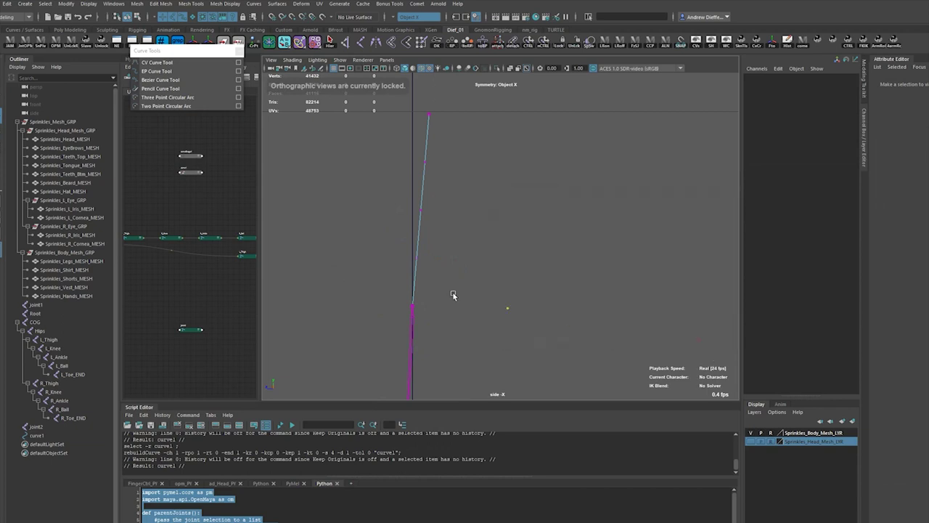
pyautogui.click(36, 426)
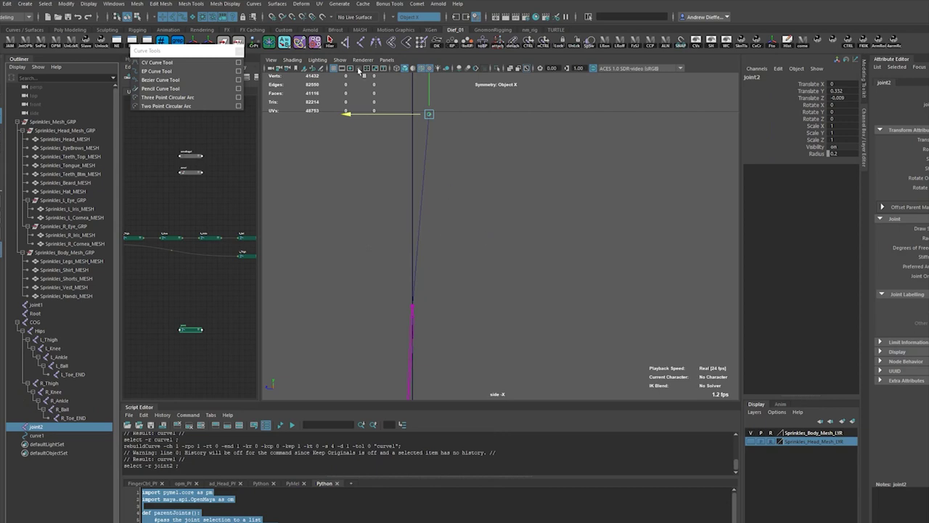
pyautogui.click(339, 60)
pyautogui.click(341, 61)
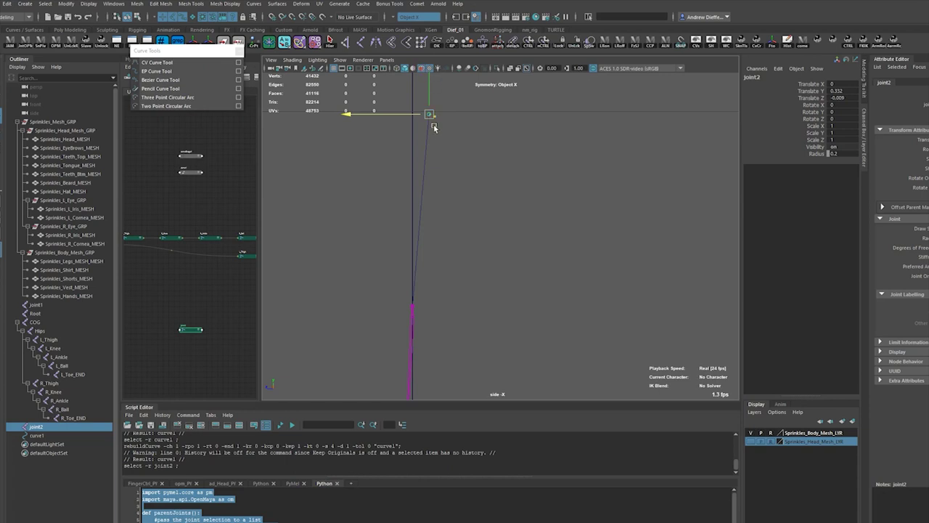
pyautogui.click(863, 82)
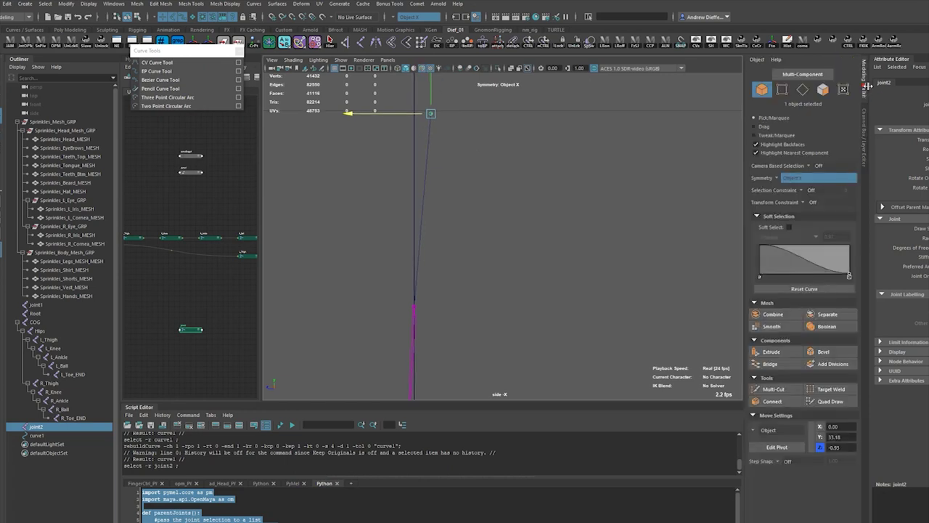
pyautogui.click(864, 136)
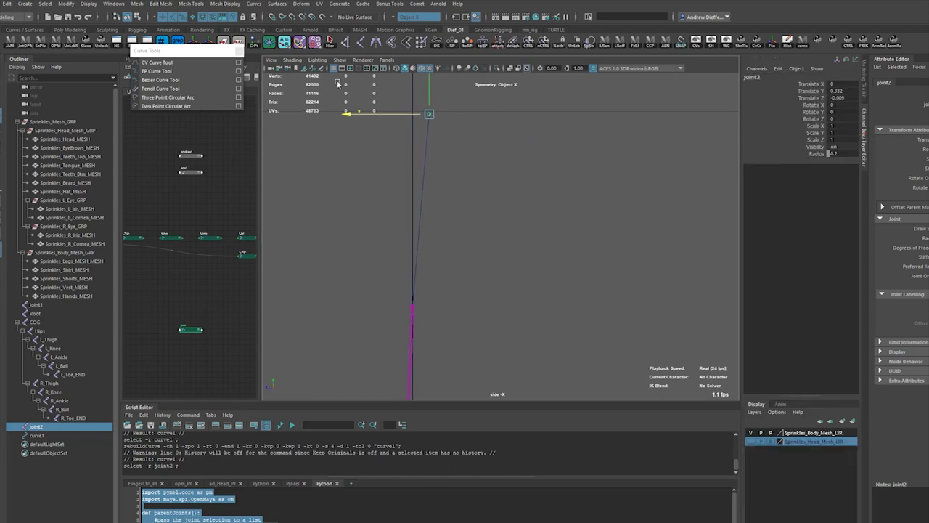
# Browse the viewport camera and Panels menus, then select curve1 in the side view.
pyautogui.click(269, 60)
pyautogui.moveTo(293, 61)
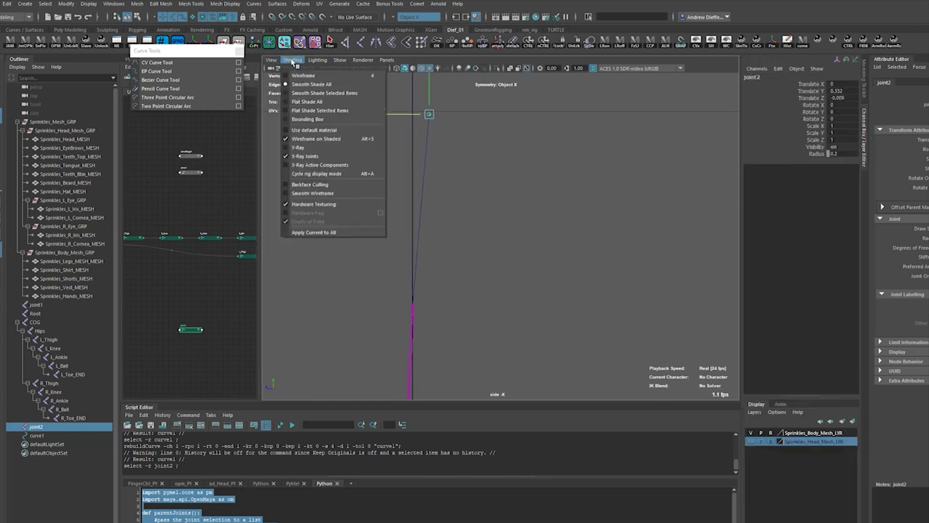
pyautogui.moveTo(338, 63)
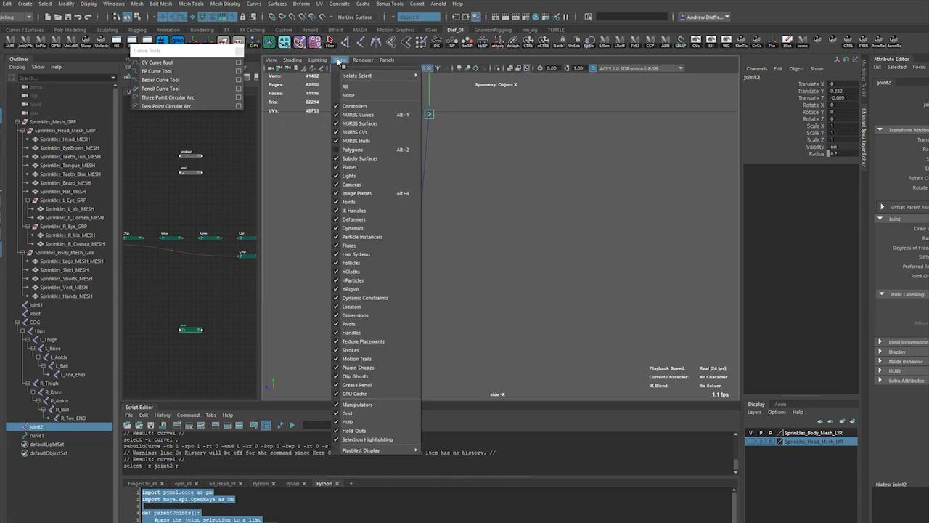
pyautogui.moveTo(382, 61)
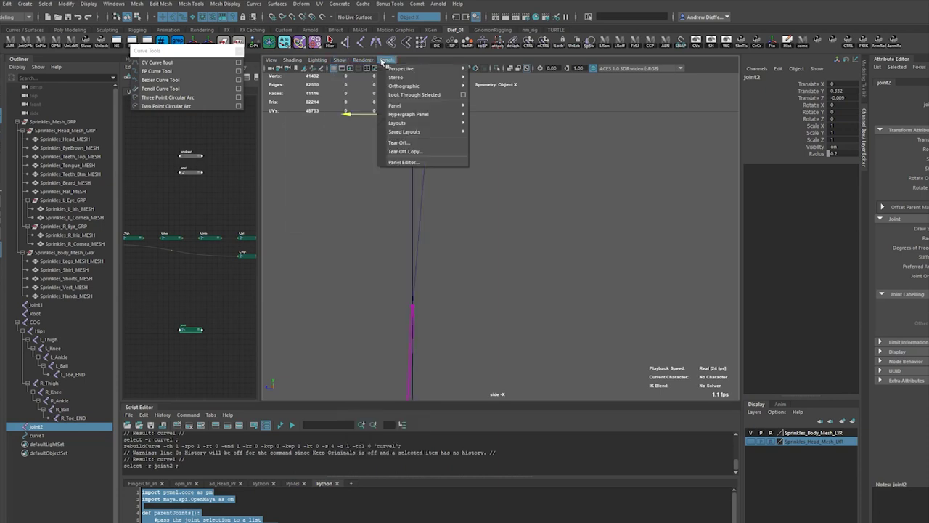
pyautogui.click(428, 209)
pyautogui.click(423, 215)
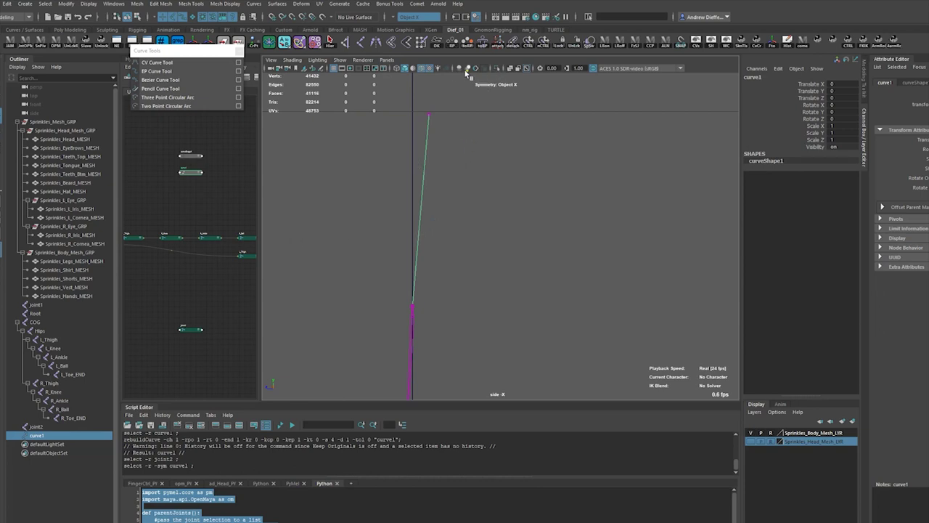
pyautogui.click(496, 69)
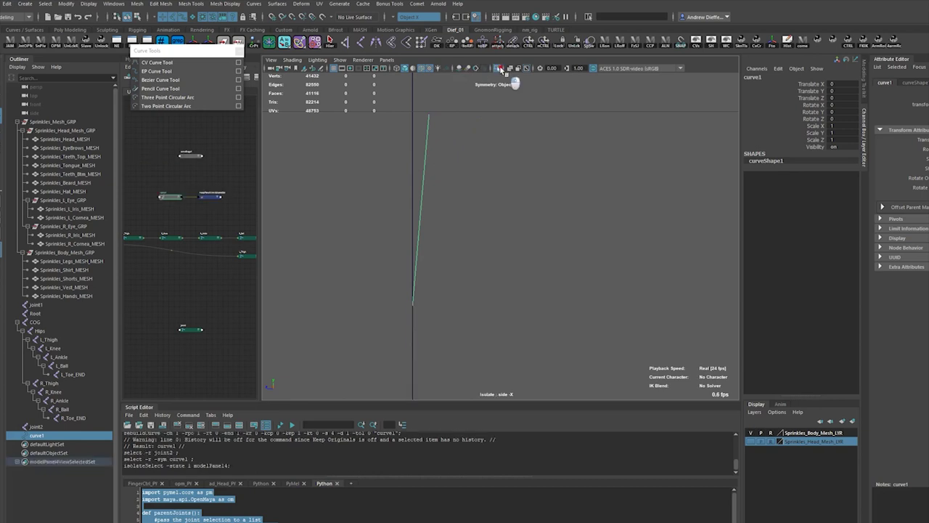
pyautogui.click(496, 69)
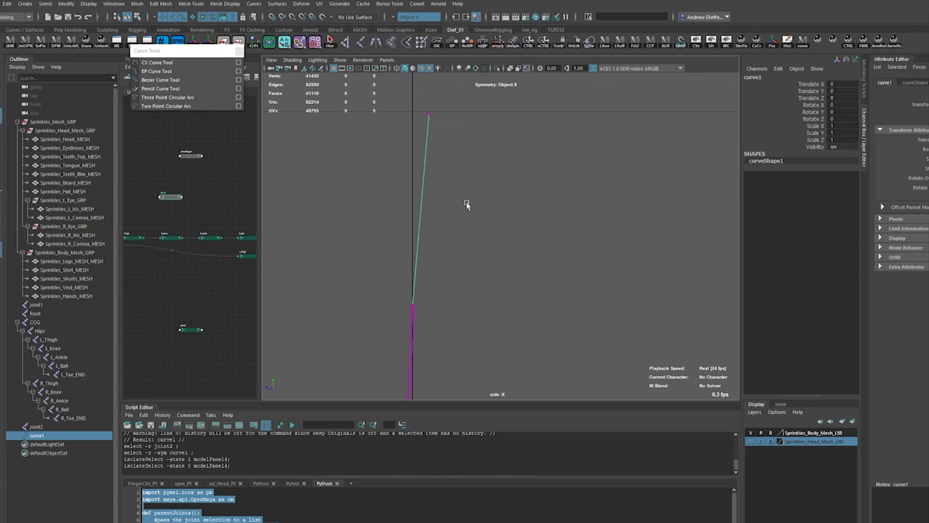
pyautogui.click(387, 59)
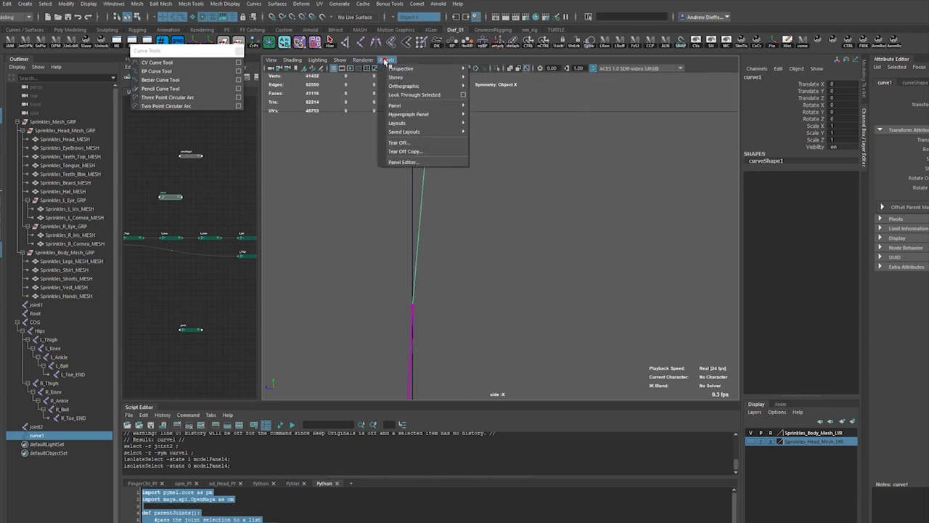
pyautogui.click(341, 61)
pyautogui.moveTo(280, 61)
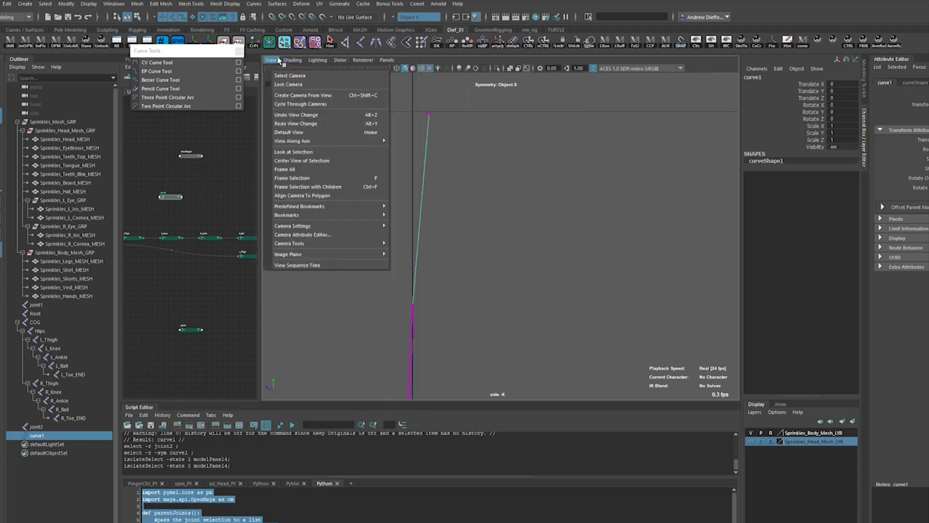
pyautogui.click(277, 61)
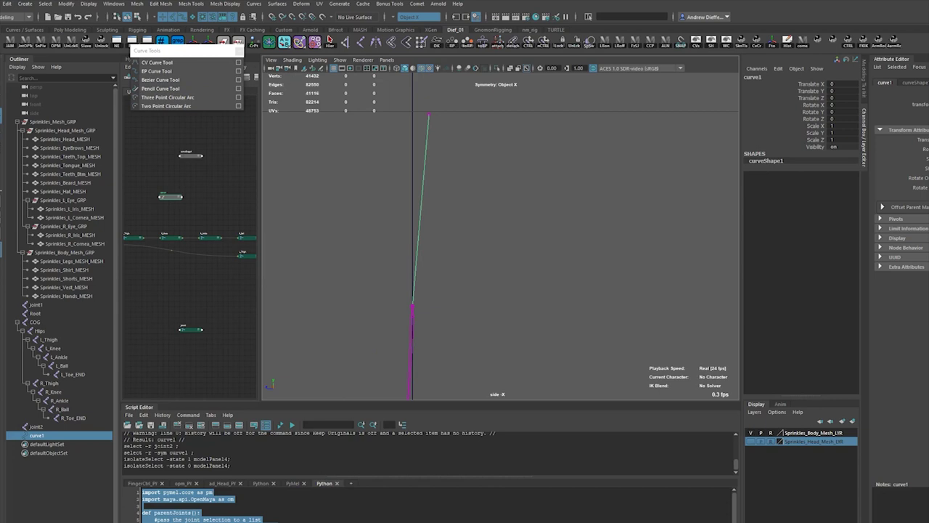
# Snap the Edge browser beside Maya and widen it.
pyautogui.hotkey('alt', 'Tab')
pyautogui.press('super+Right')
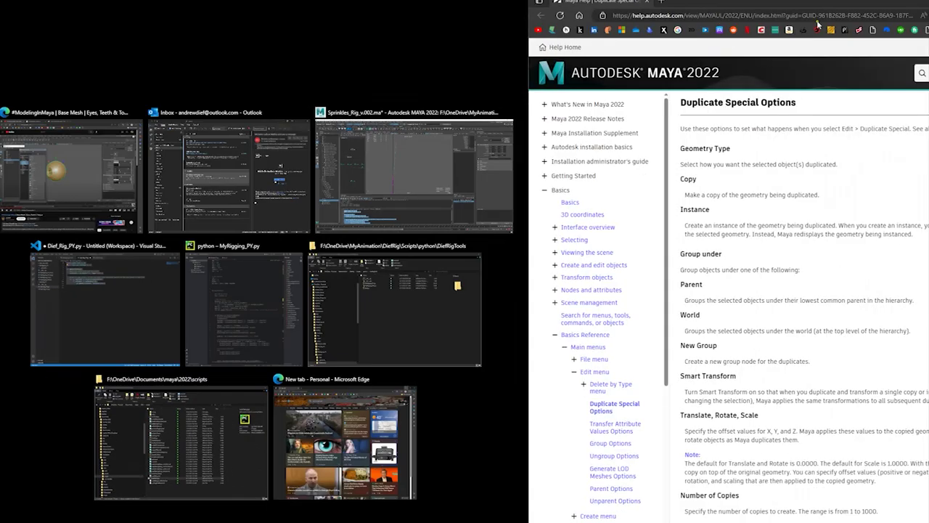
pyautogui.press('Right')
pyautogui.press('Right')
pyautogui.press('Return')
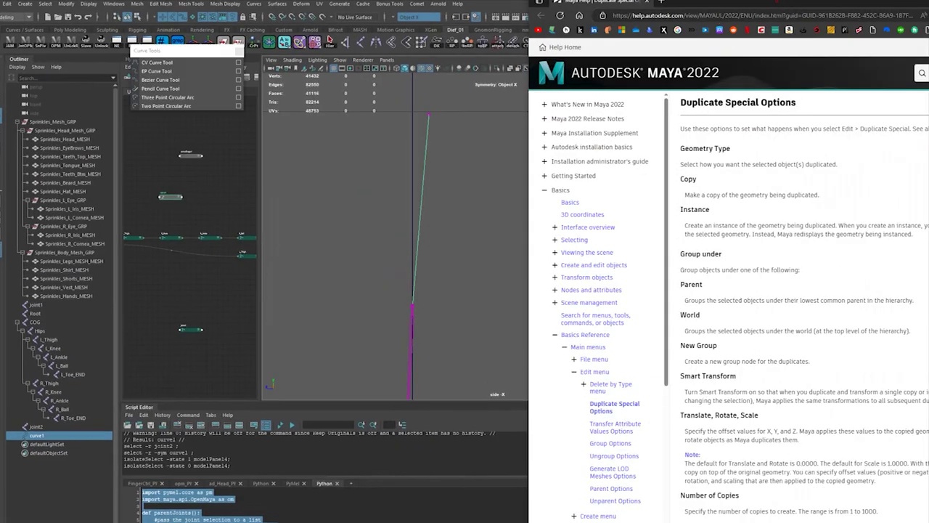
pyautogui.moveTo(528, 217); pyautogui.dragTo(378, 218)
# Search the web for 'maya displayu cv's', scroll the results, then return to Maya.
pyautogui.click(577, 35)
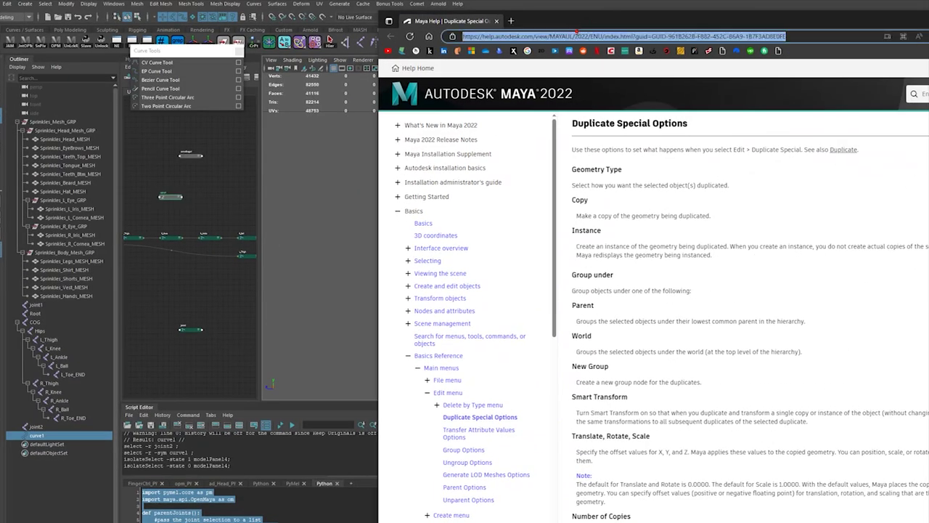
pyautogui.write('maya')
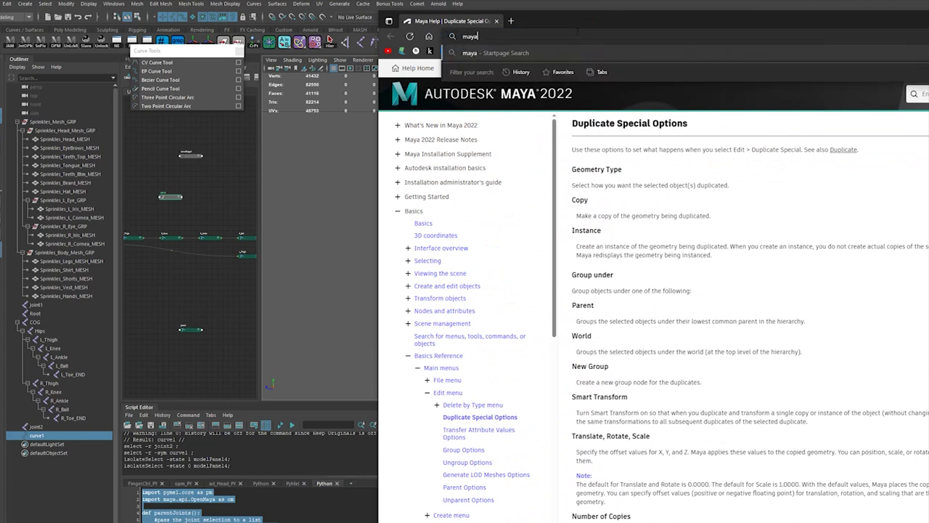
pyautogui.write(' displayu cv')
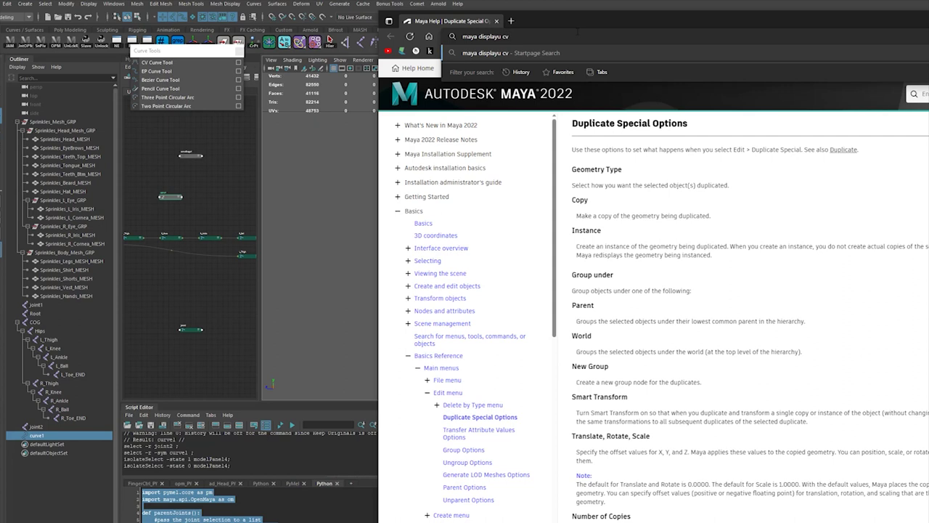
pyautogui.write("'s")
pyautogui.press('Return')
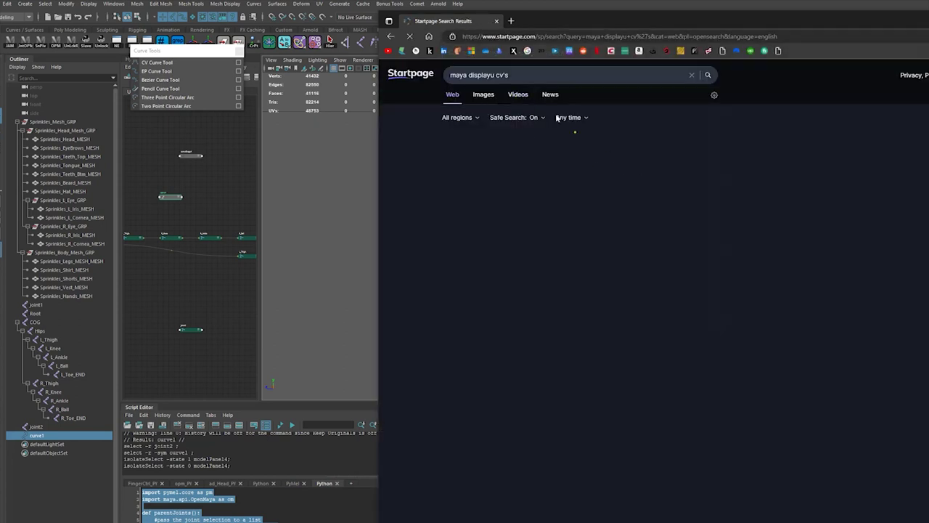
pyautogui.scroll(-3, 464, 319)
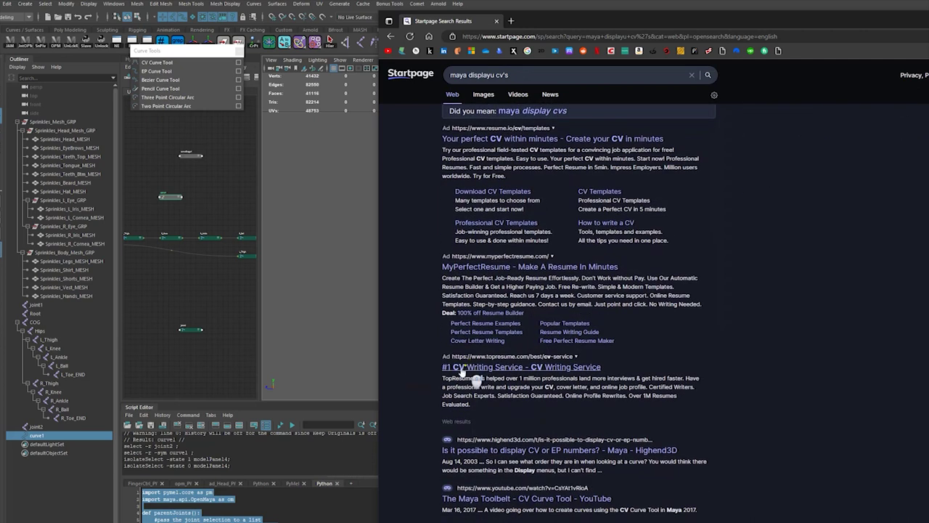
pyautogui.scroll(-1, 496, 454)
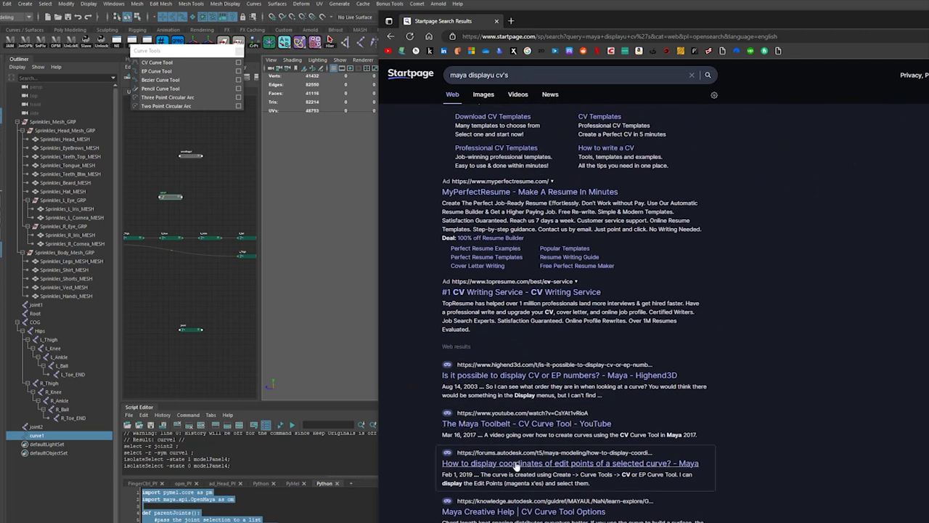
pyautogui.scroll(-2, 518, 472)
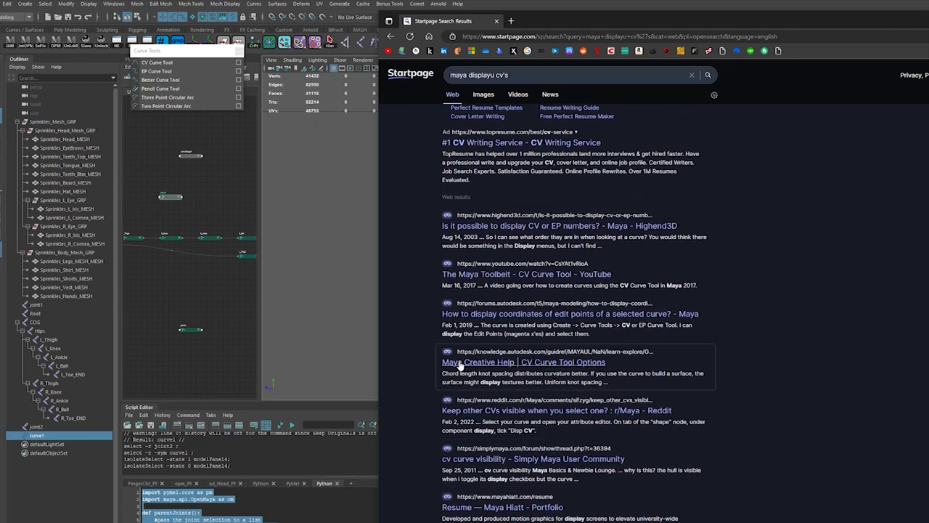
pyautogui.scroll(-2, 414, 383)
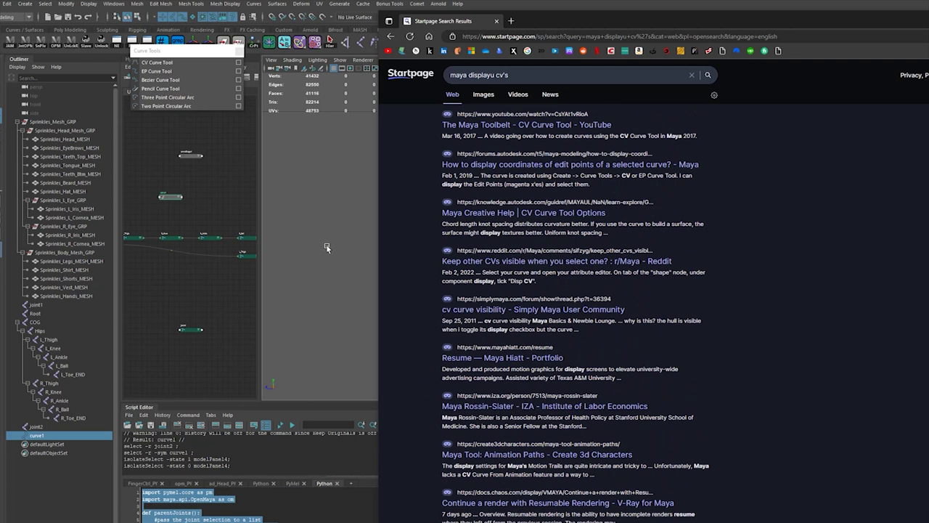
pyautogui.click(326, 244)
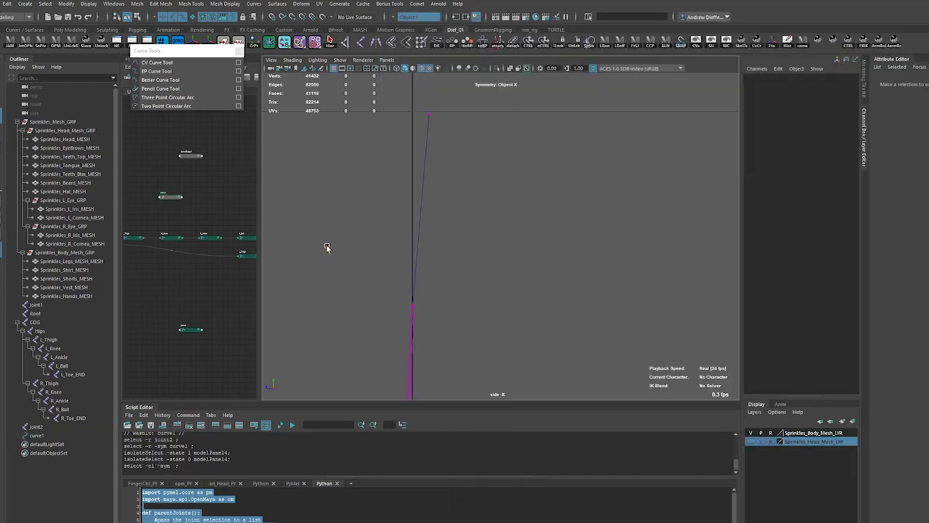
# Select curve1 and turn on Display > NURBS > CVs to show its points.
pyautogui.press('F8')
pyautogui.moveTo(408, 176); pyautogui.dragTo(475, 213)
pyautogui.click(99, 6)
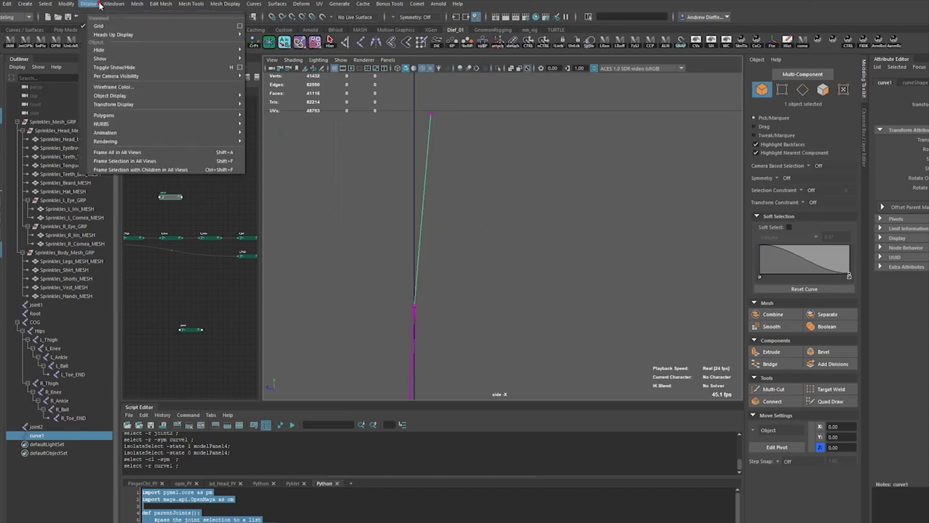
pyautogui.moveTo(235, 140)
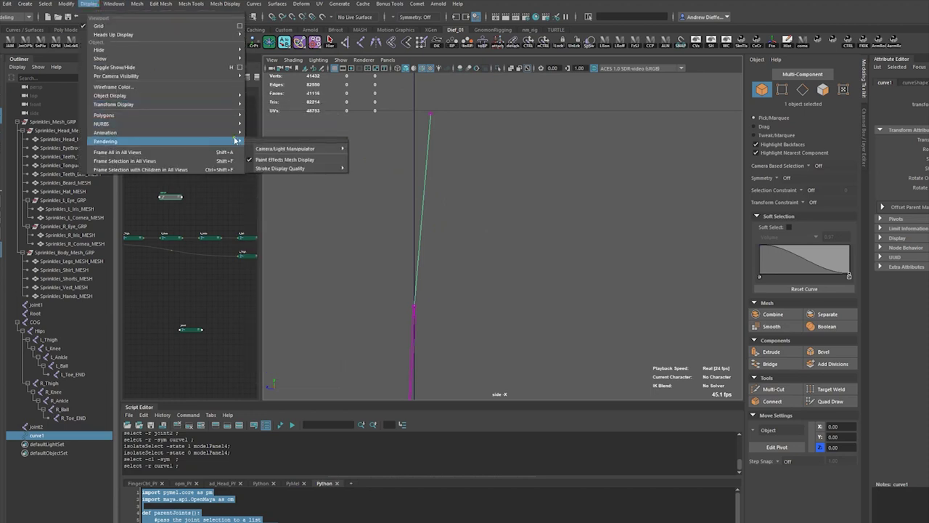
pyautogui.moveTo(237, 116)
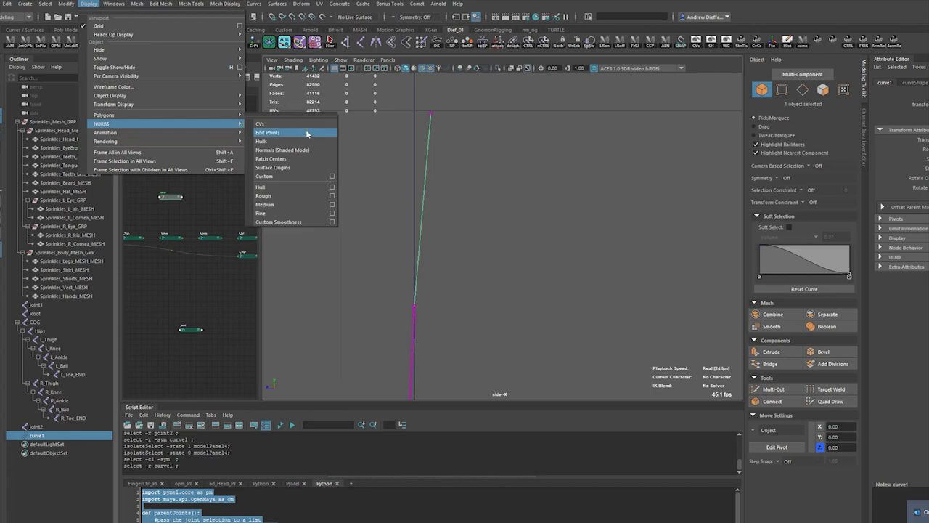
pyautogui.click(302, 124)
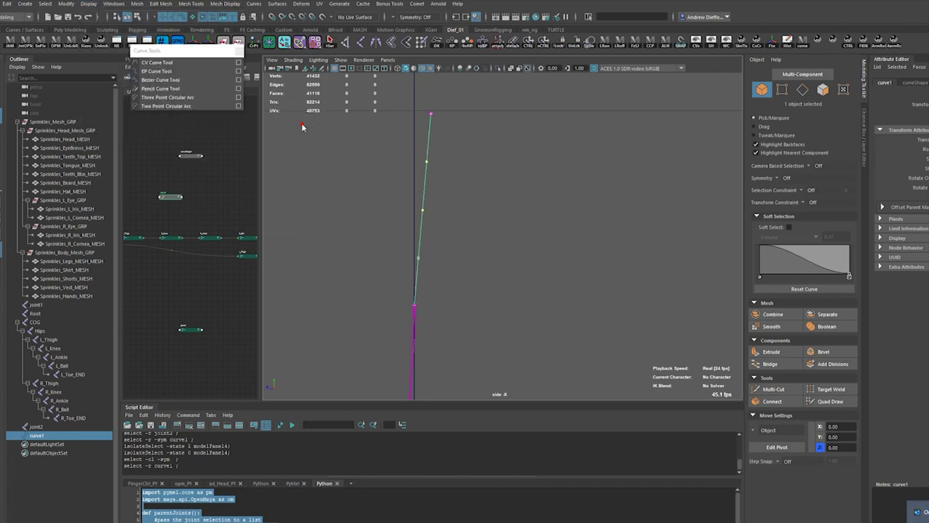